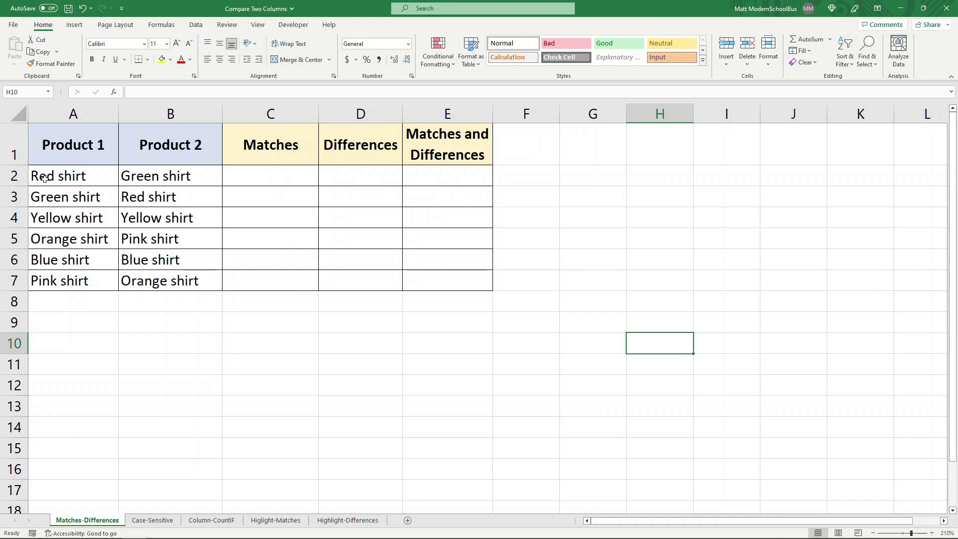
# Step: Enter the formula =IF(A2=B2,"YES","") in cell C2 of the Matches column
pyautogui.click(84, 176)
pyautogui.click(152, 176)
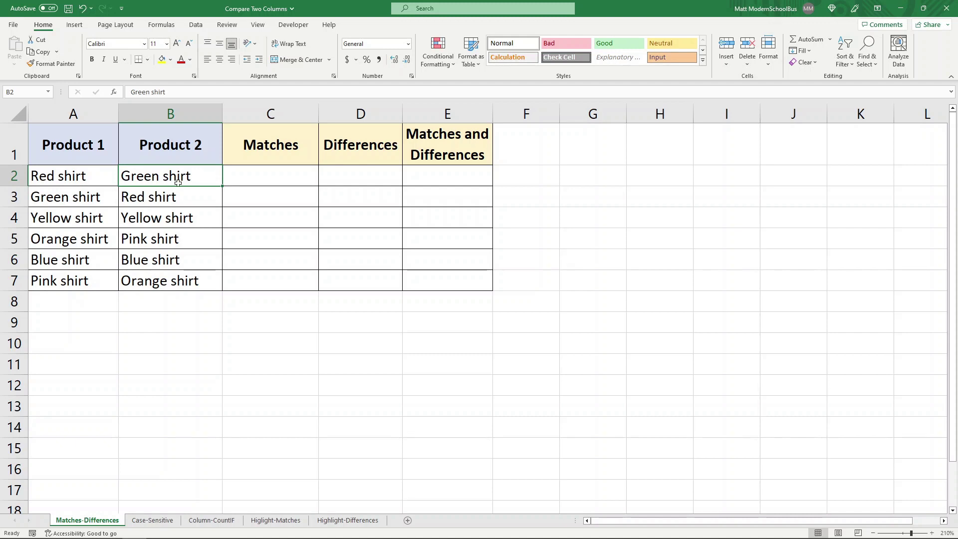
pyautogui.click(266, 176)
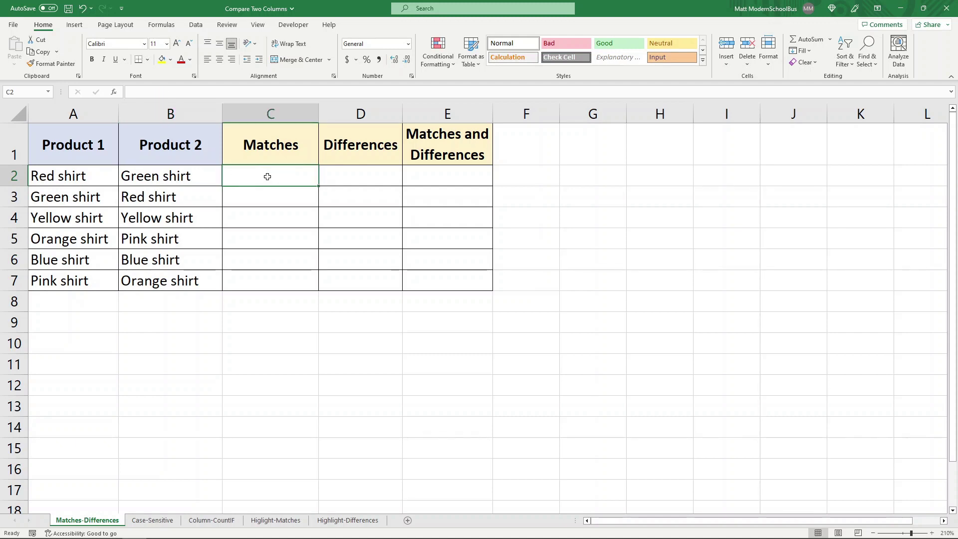
pyautogui.write('=')
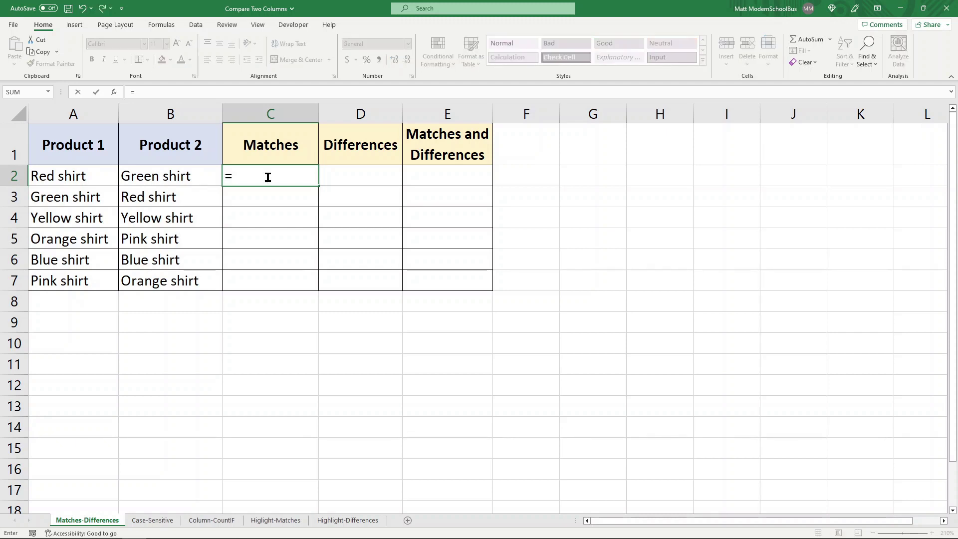
pyautogui.write('IF(')
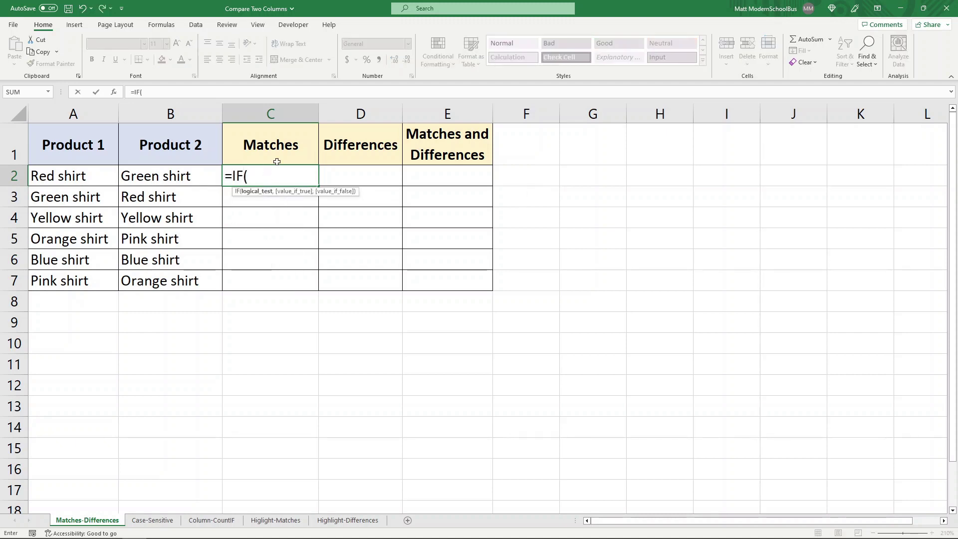
pyautogui.click(93, 176)
pyautogui.write('=')
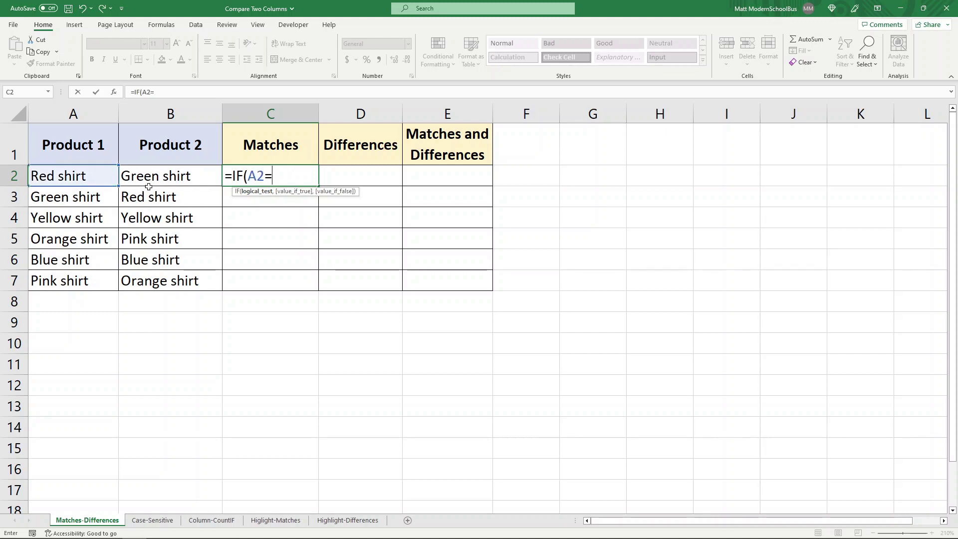
pyautogui.click(149, 177)
pyautogui.write(',"YES",""')
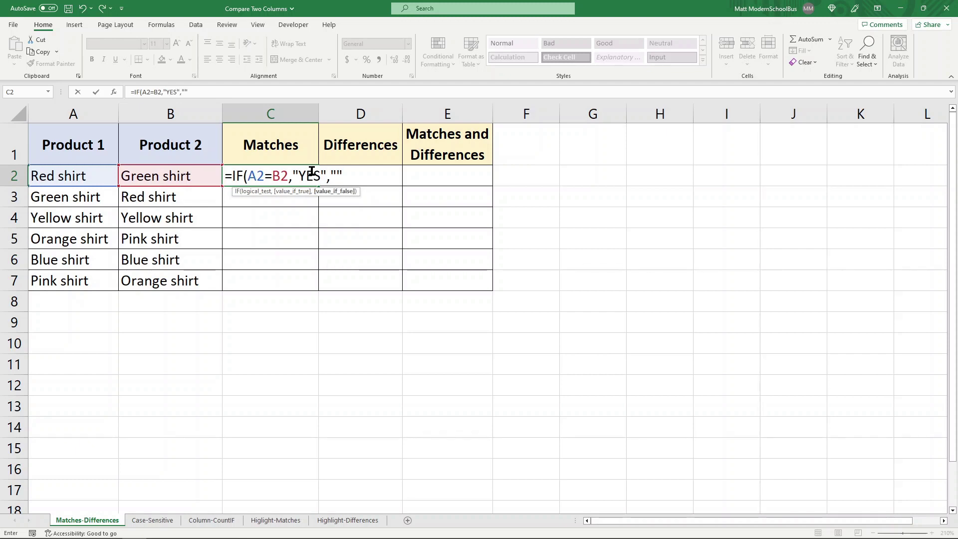
pyautogui.write(')')
pyautogui.press('Return')
# Step: Copy the Matches formula from C2 into cells C3 to C7
pyautogui.click(304, 169)
pyautogui.hotkey('ctrl', 'c')
pyautogui.moveTo(293, 201); pyautogui.dragTo(294, 275)
pyautogui.hotkey('ctrl', 'v')
pyautogui.press('Escape')
# Step: Check the Matches results row by row against the Product 1 and Product 2 entries
pyautogui.click(244, 177)
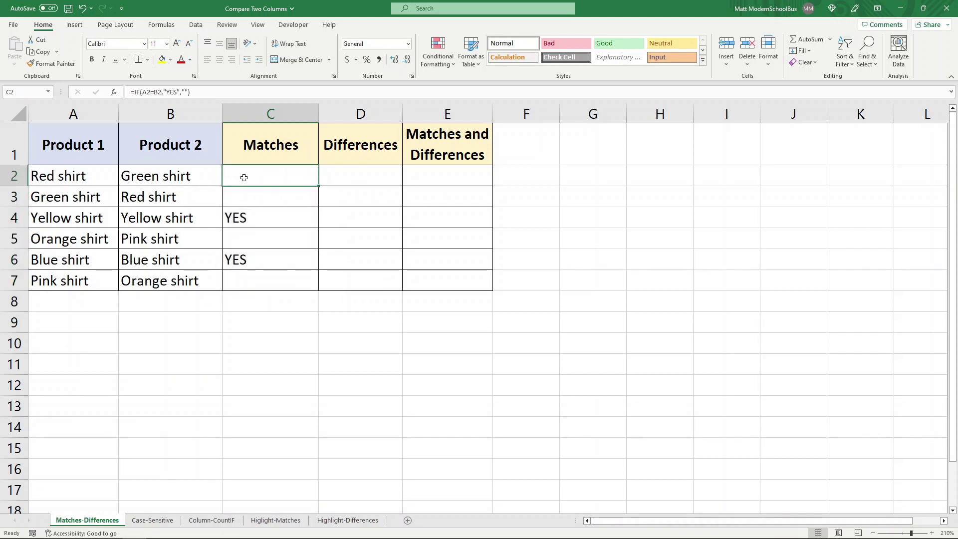
pyautogui.click(245, 199)
pyautogui.click(253, 233)
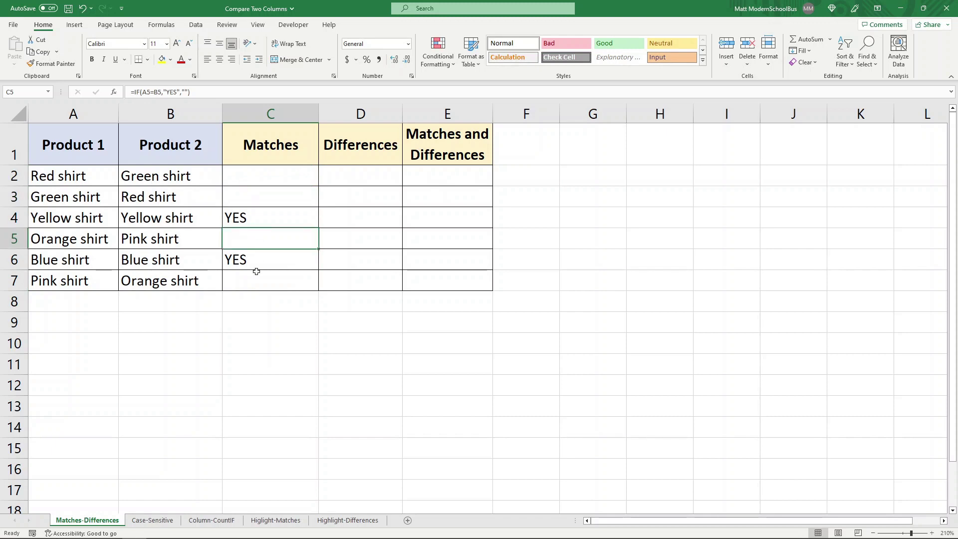
pyautogui.click(256, 280)
pyautogui.moveTo(86, 217); pyautogui.dragTo(149, 220)
pyautogui.moveTo(97, 255); pyautogui.dragTo(164, 259)
pyautogui.click(280, 257)
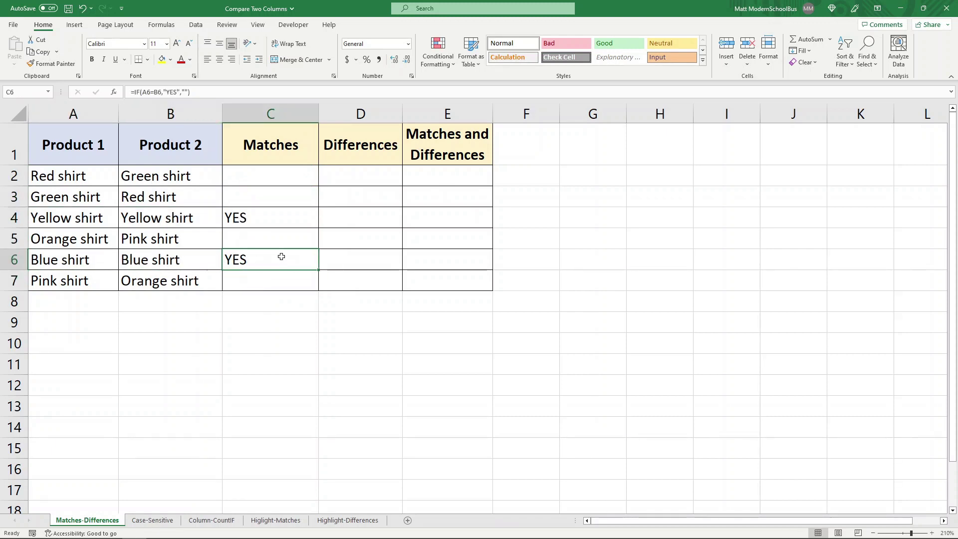
# Step: Enter the formula =IF(A2<>B2,"NO","") in cell D2 of the Differences column
pyautogui.click(343, 176)
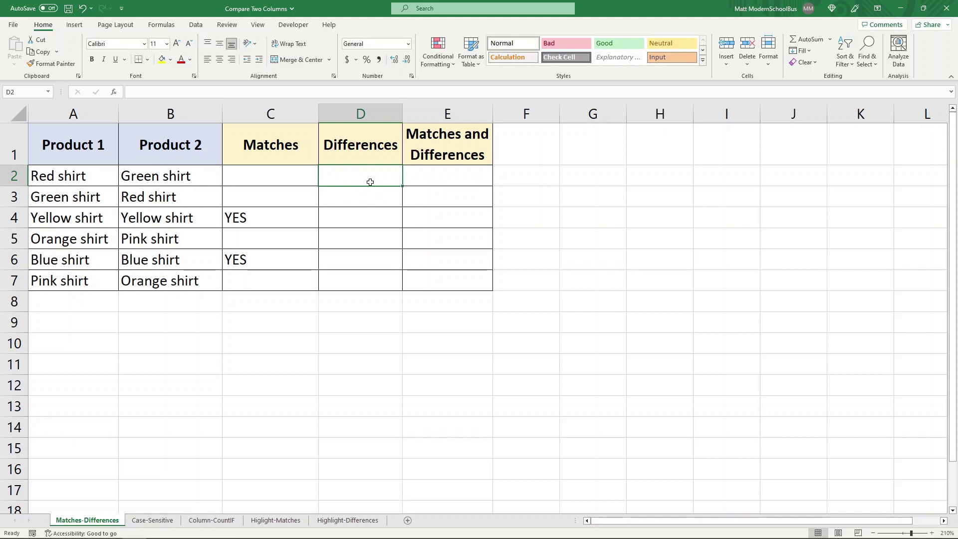
pyautogui.write('=')
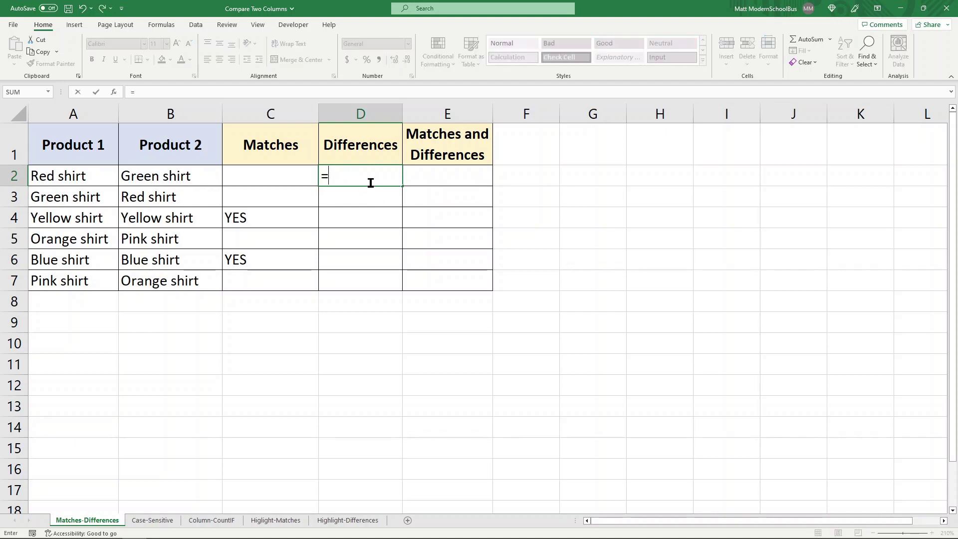
pyautogui.write('IF(')
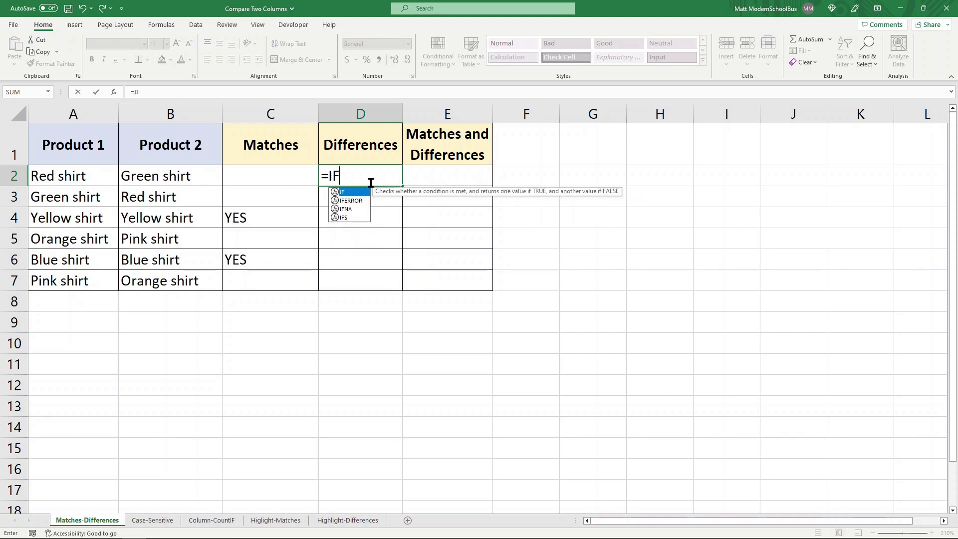
pyautogui.click(102, 176)
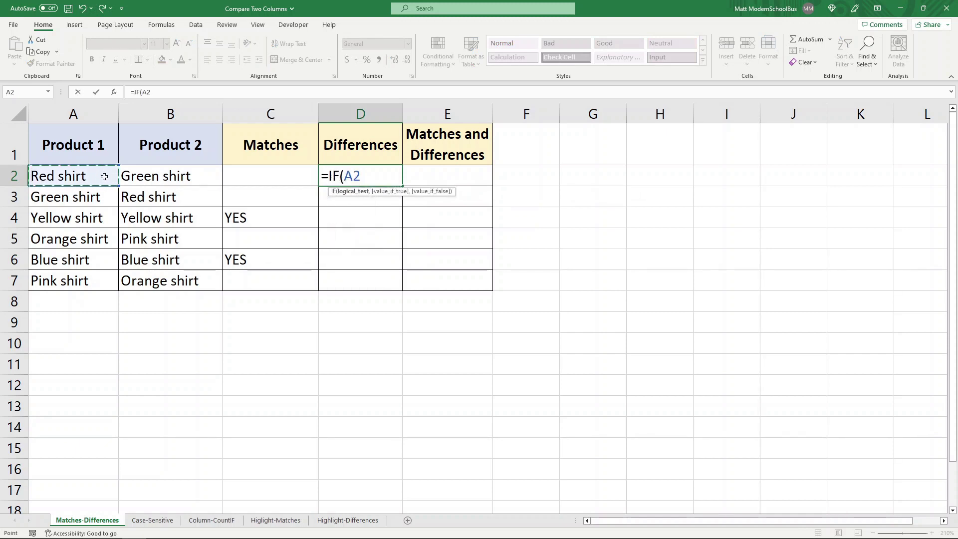
pyautogui.write('<>')
pyautogui.click(135, 179)
pyautogui.write(',')
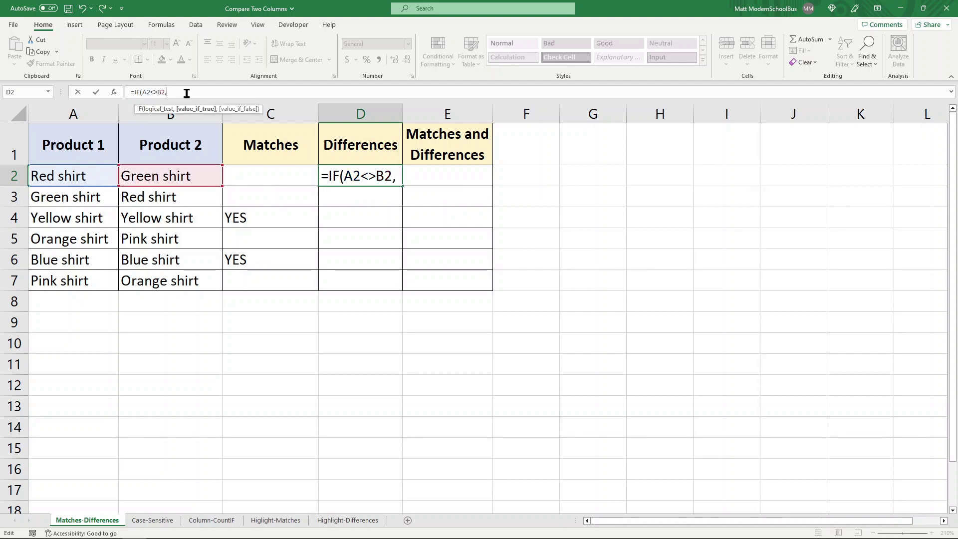
pyautogui.write('"NO",')
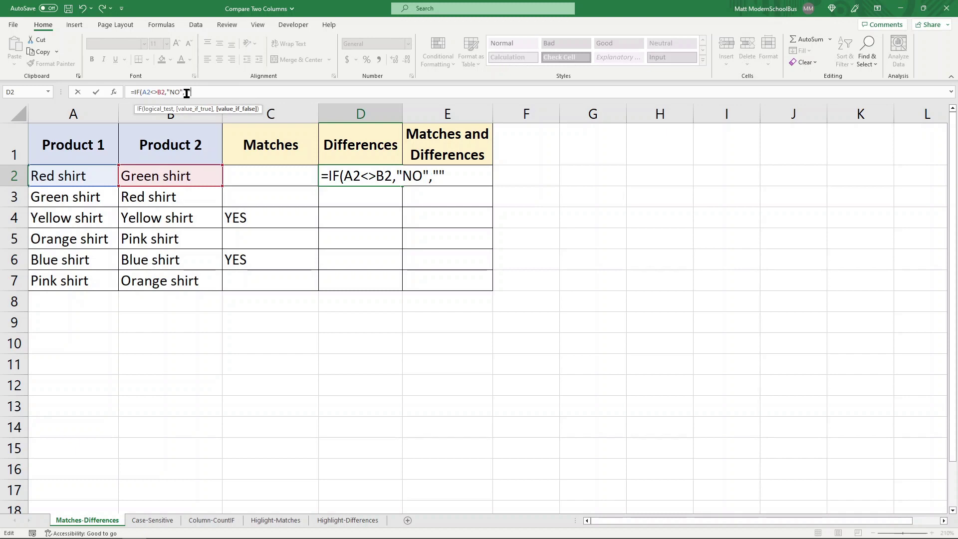
pyautogui.write('"")')
pyautogui.press('Return')
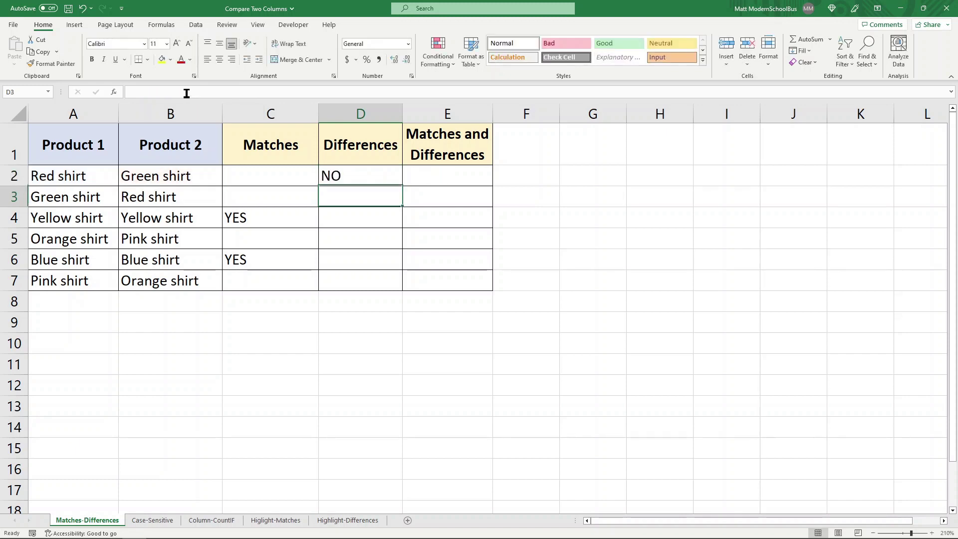
# Step: Copy the Differences formula from D2 into cells D3 to D7 and check the results in the column
pyautogui.click(333, 179)
pyautogui.hotkey('ctrl', 'c')
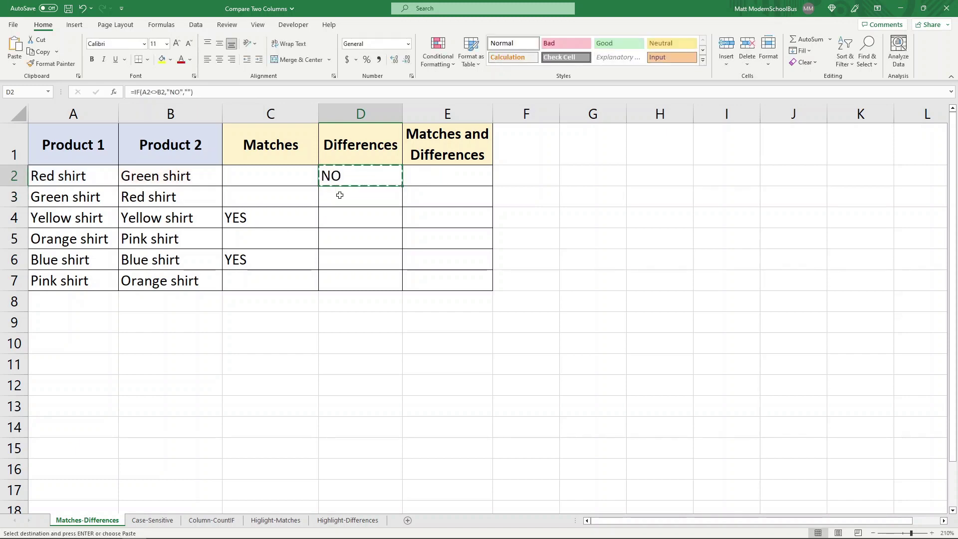
pyautogui.moveTo(340, 196); pyautogui.dragTo(339, 273)
pyautogui.hotkey('ctrl', 'v')
pyautogui.click(348, 255)
pyautogui.press('Escape')
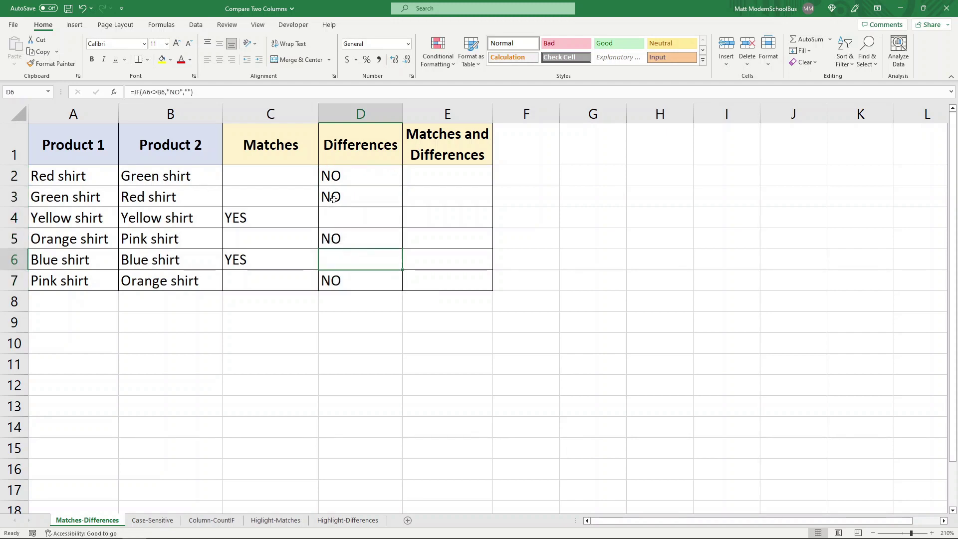
pyautogui.click(337, 180)
pyautogui.click(343, 195)
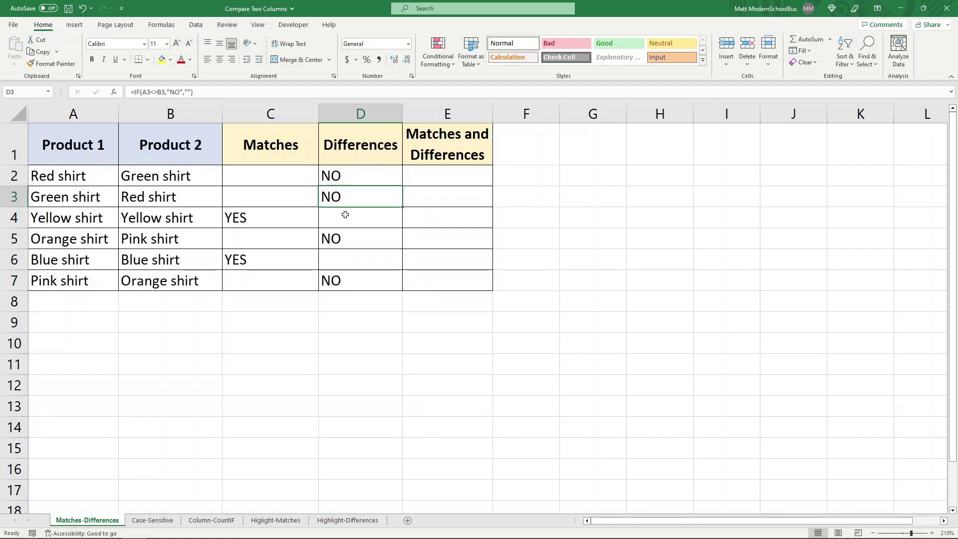
pyautogui.click(337, 240)
pyautogui.click(328, 283)
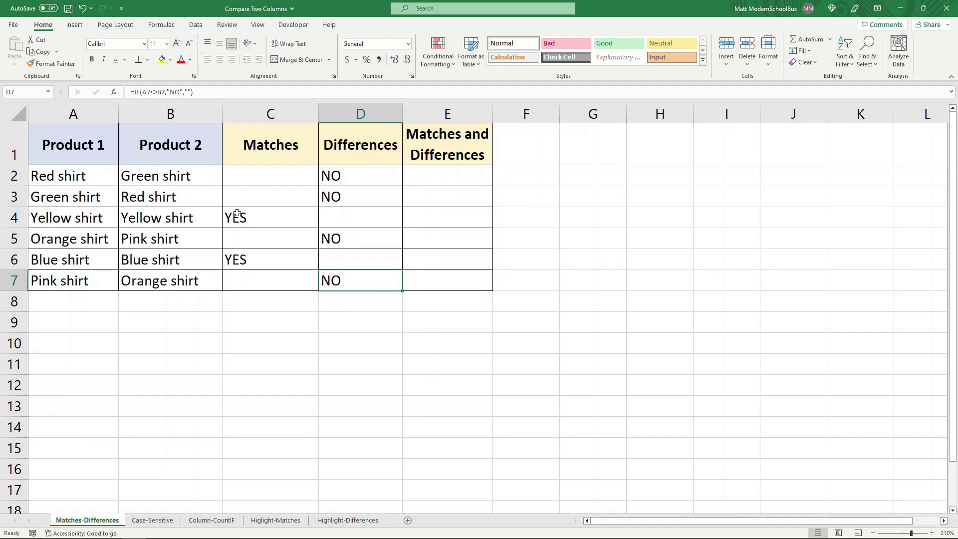
pyautogui.click(339, 171)
# Step: Enter the formula =IF(A2=B2,"YES","NO") in cell E2 of the Matches and Differences column
pyautogui.click(442, 177)
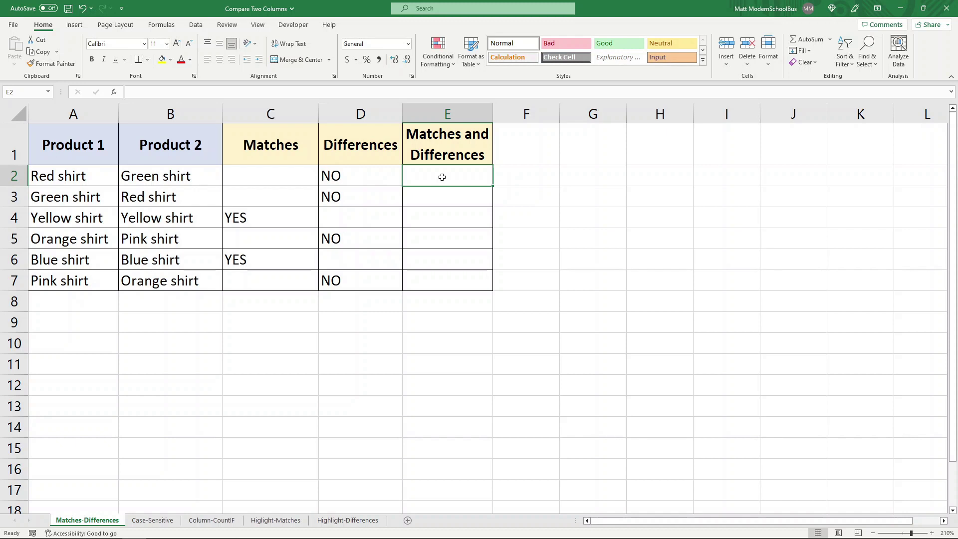
pyautogui.write('=IF(')
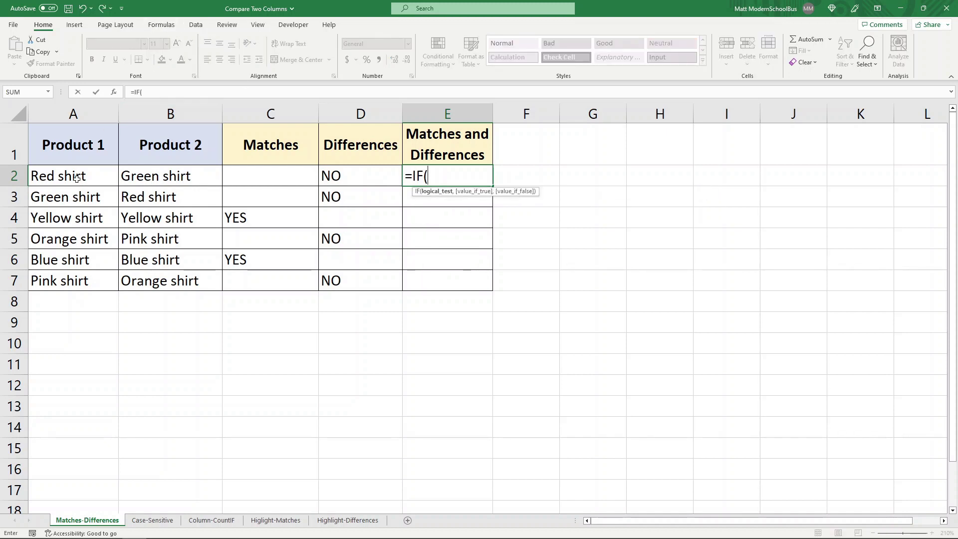
pyautogui.click(76, 178)
pyautogui.write('=')
pyautogui.click(147, 174)
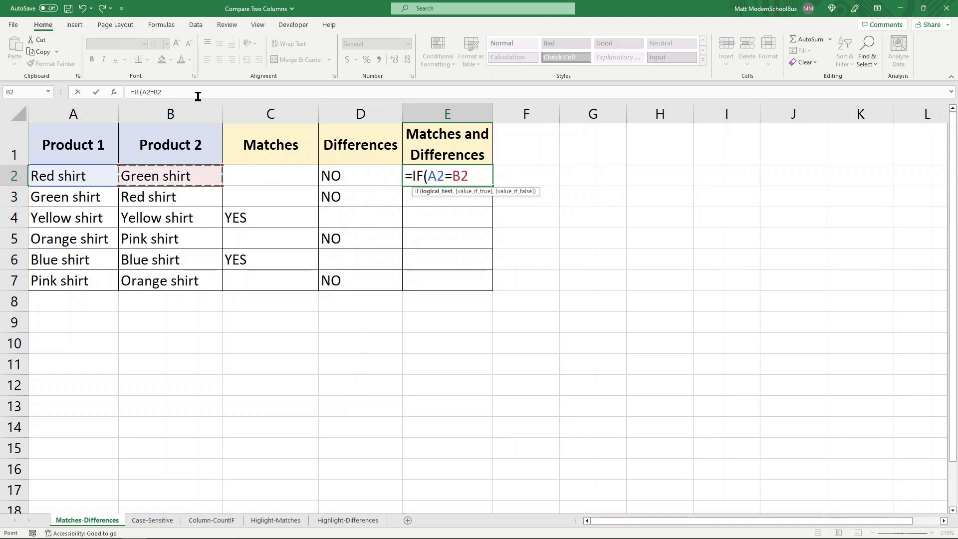
pyautogui.write(',"YES')
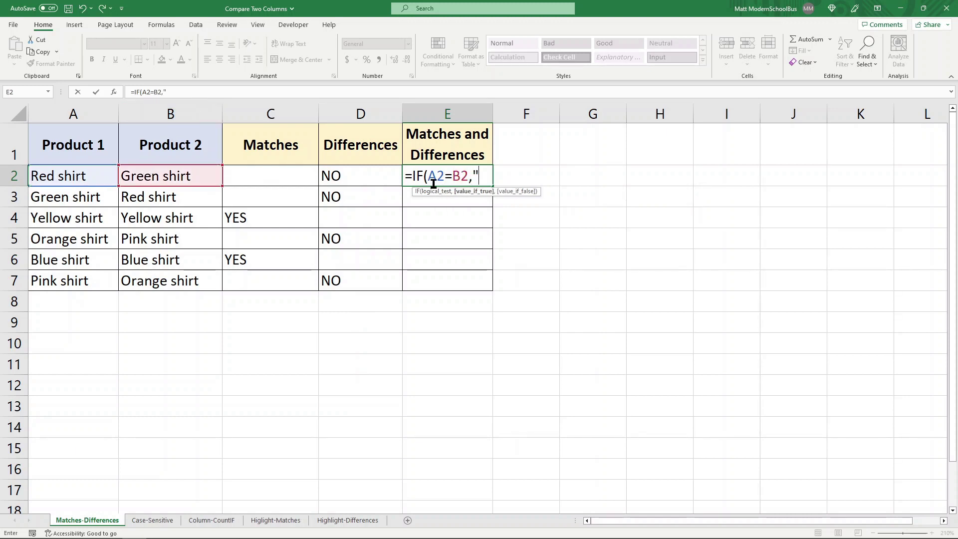
pyautogui.write('","NO"')
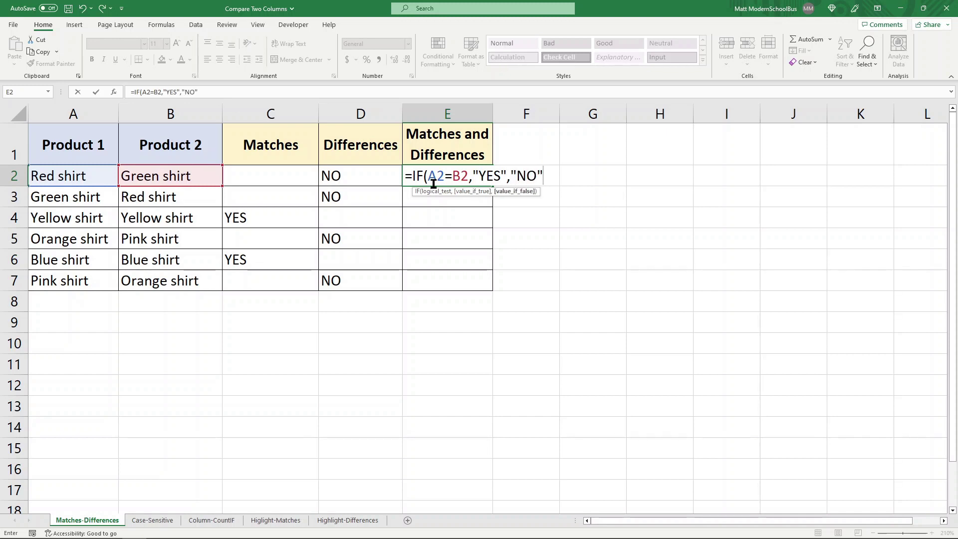
pyautogui.press('Return')
# Step: Copy the Matches and Differences formula from E2 into cells E3 to E7
pyautogui.press('Up')
pyautogui.hotkey('ctrl', 'c')
pyautogui.moveTo(443, 198); pyautogui.dragTo(442, 273)
pyautogui.hotkey('ctrl', 'v')
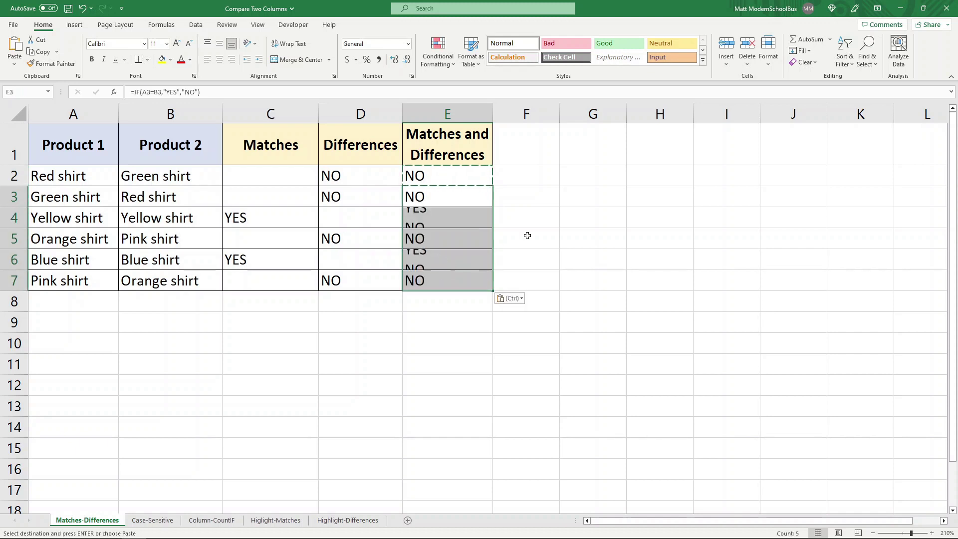
pyautogui.click(561, 227)
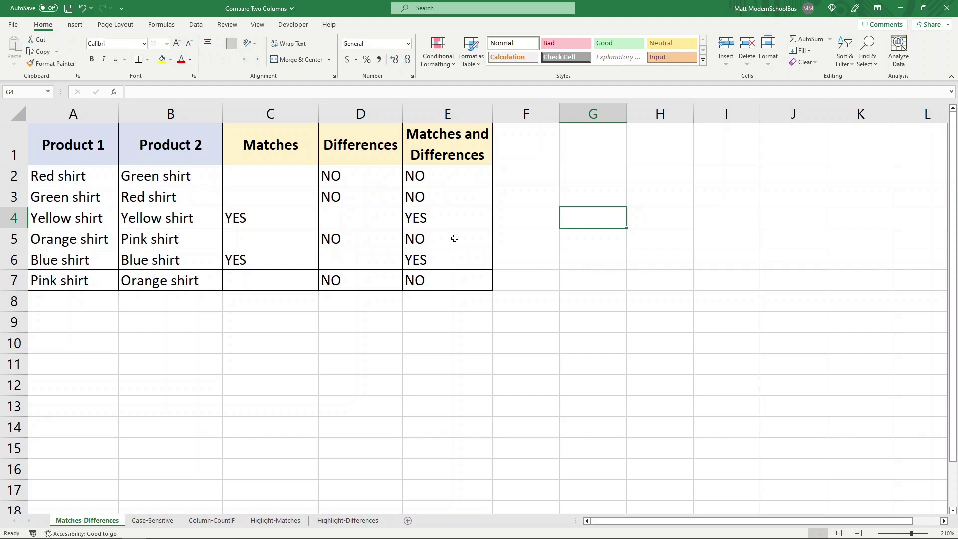
pyautogui.click(170, 490)
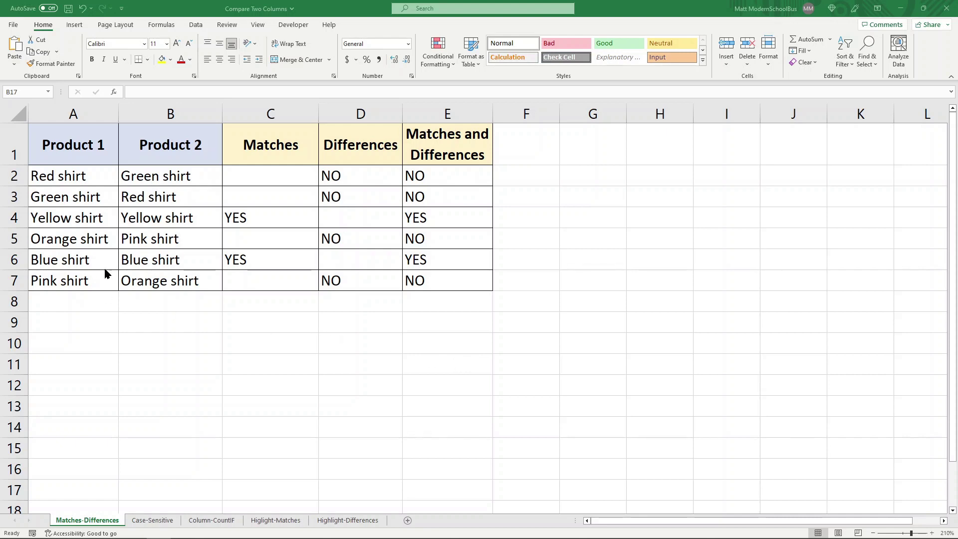
# Step: Change the Product 2 entry in B6 to "blue shirt" and check that row's results in C6 and E6
pyautogui.doubleClick(125, 259)
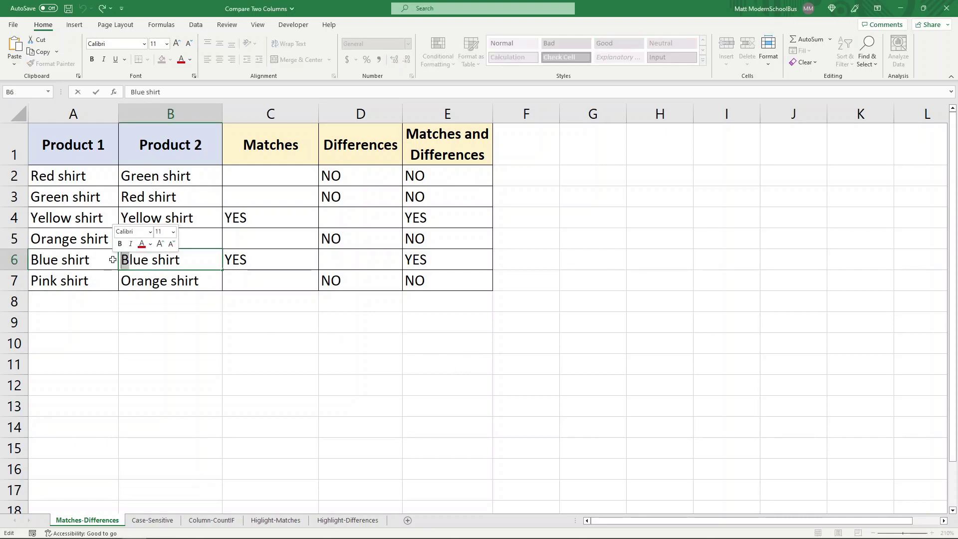
pyautogui.write('b')
pyautogui.click(224, 344)
pyautogui.click(241, 259)
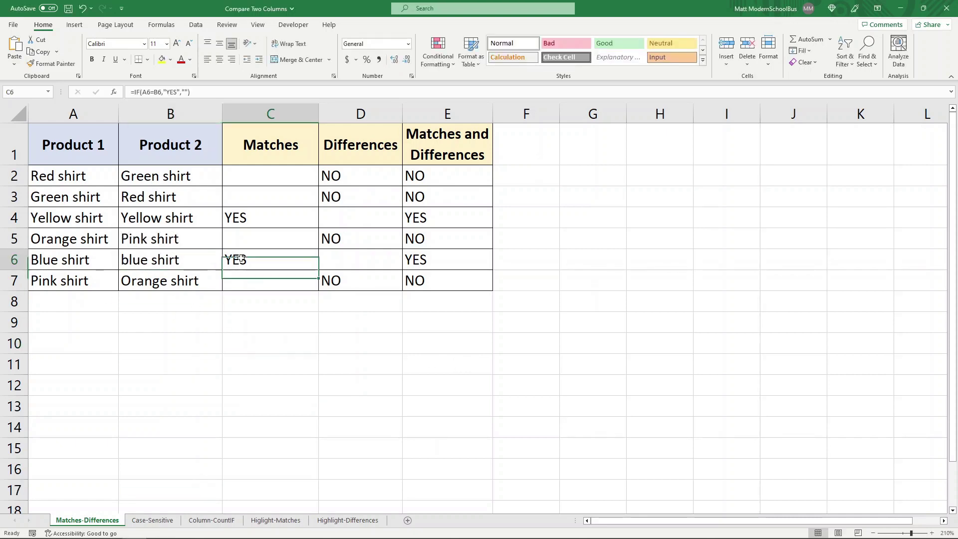
pyautogui.click(458, 265)
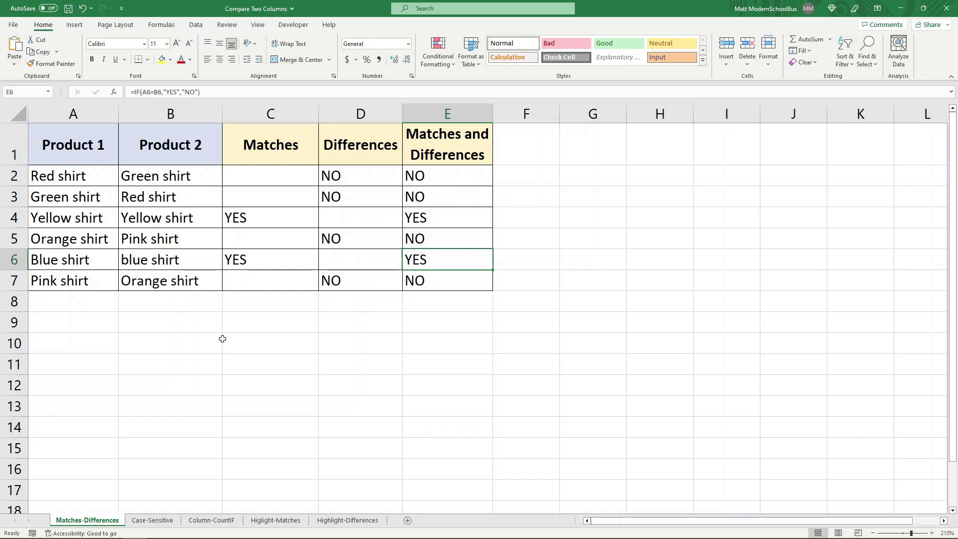
pyautogui.click(124, 408)
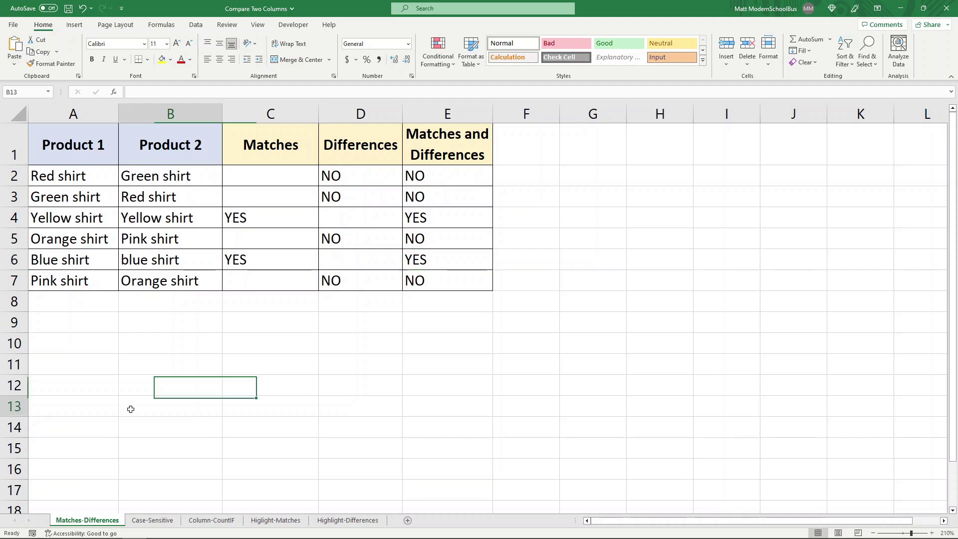
# Step: On the Case-Sensitive sheet, enter the formula =IF(EXACT(A2,B2),"YES","NO") in cell C2 of the Exact Match? column
pyautogui.click(165, 521)
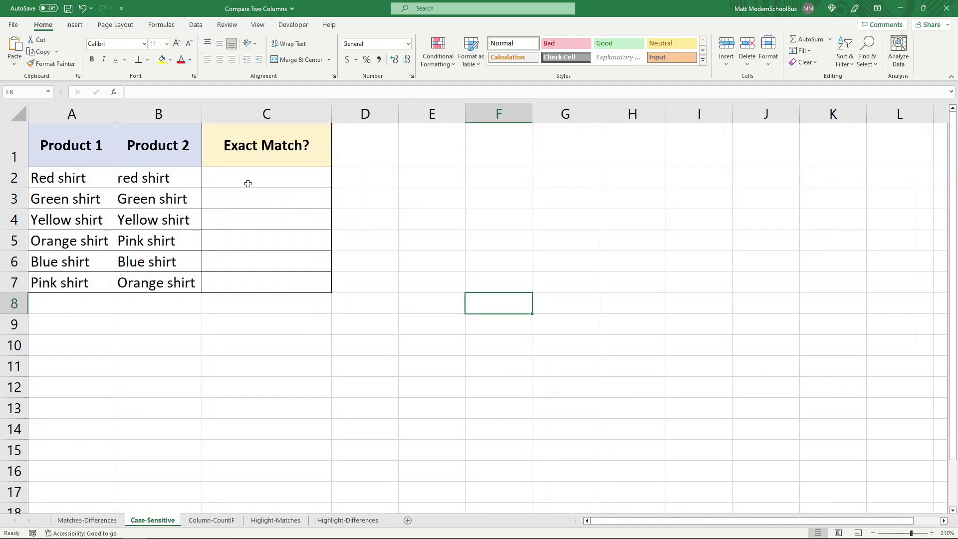
pyautogui.click(264, 180)
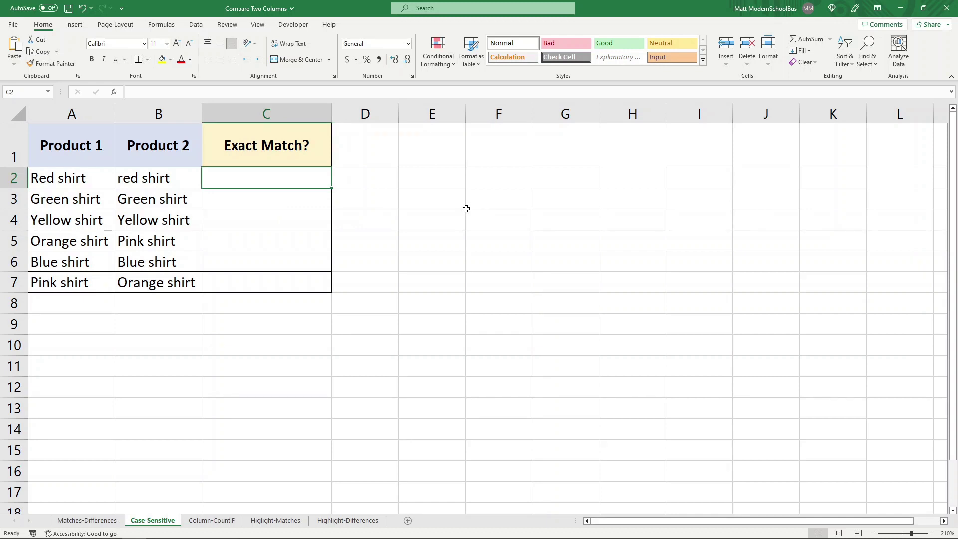
pyautogui.write('=IF(')
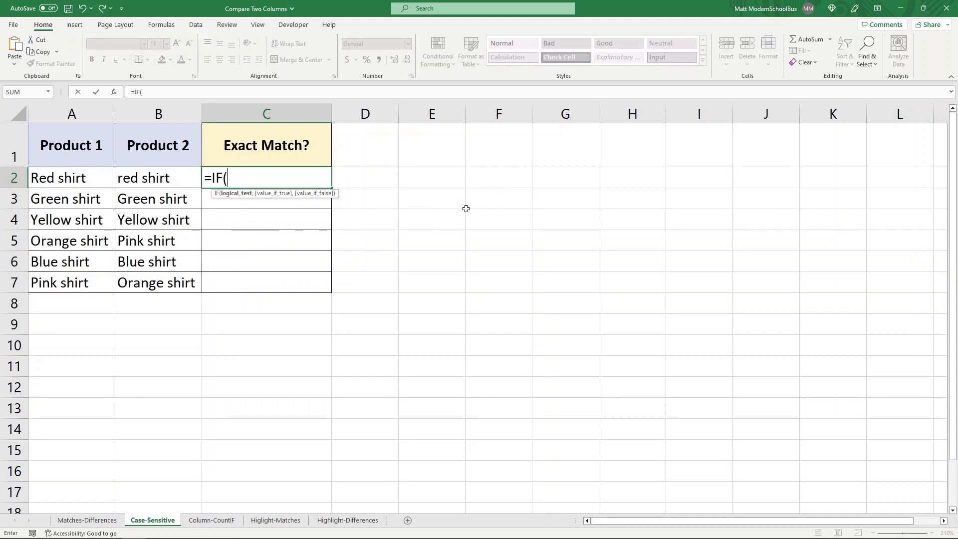
pyautogui.write('EXA')
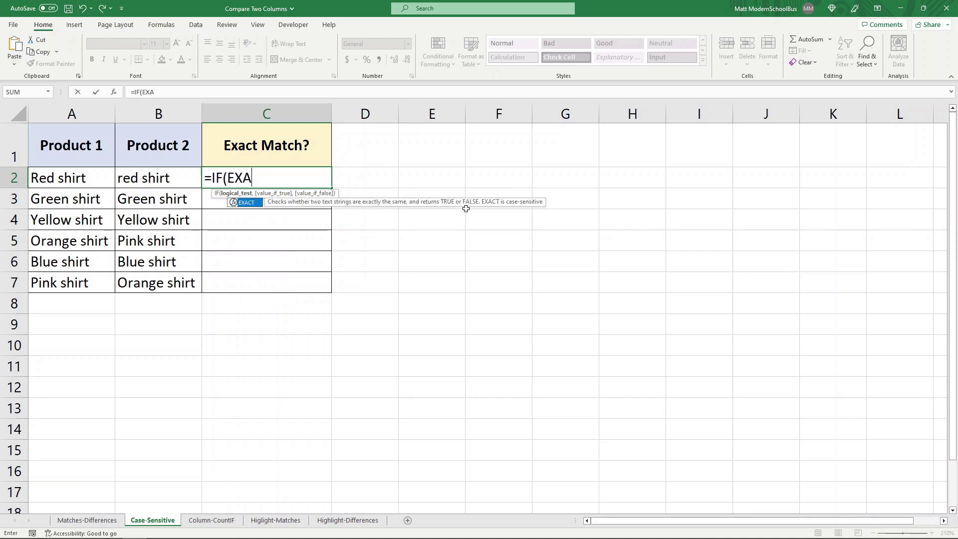
pyautogui.press('Tab')
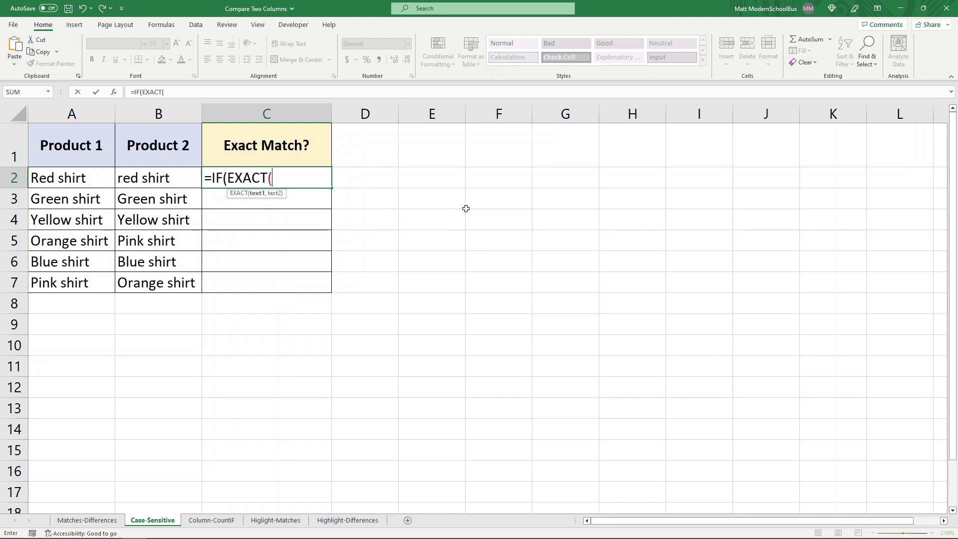
pyautogui.click(72, 178)
pyautogui.write(',')
pyautogui.click(137, 178)
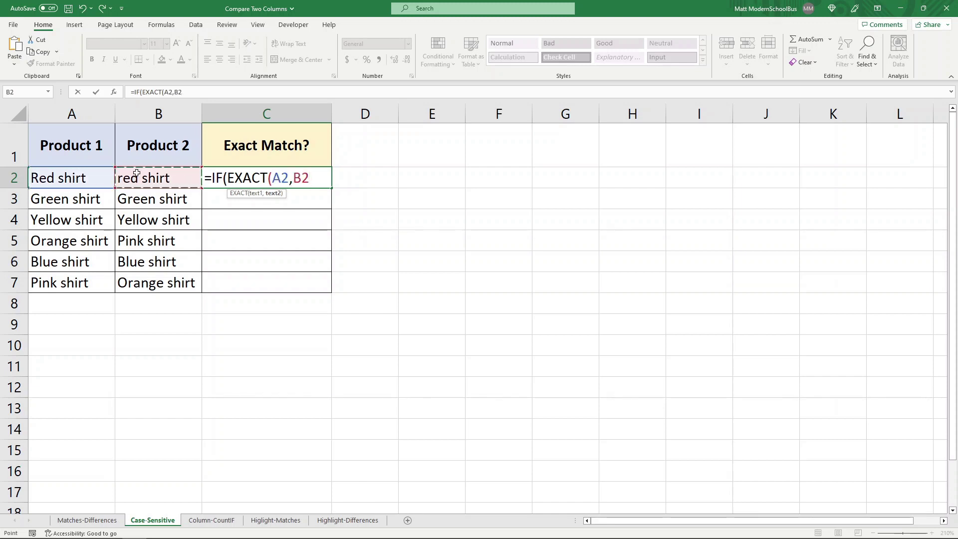
pyautogui.write('),"YES')
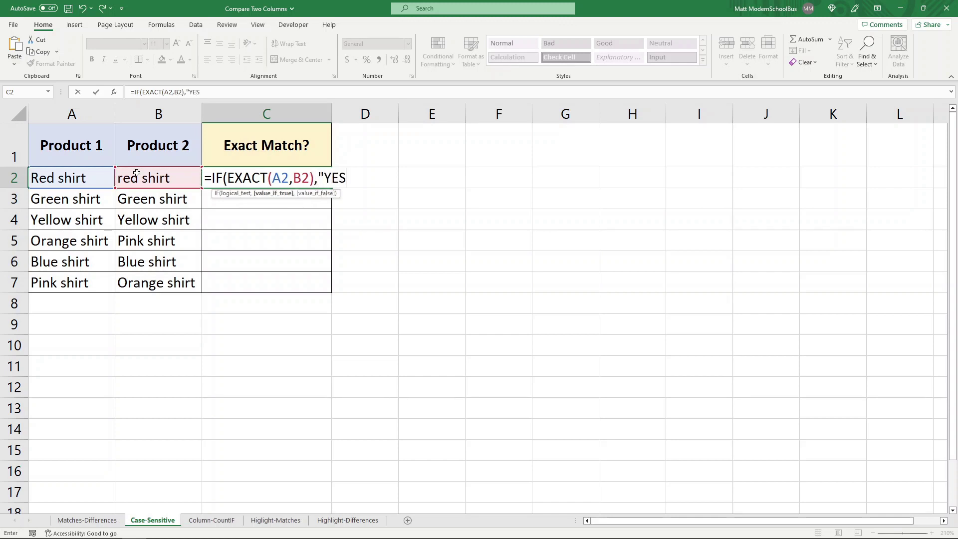
pyautogui.write('","NO')
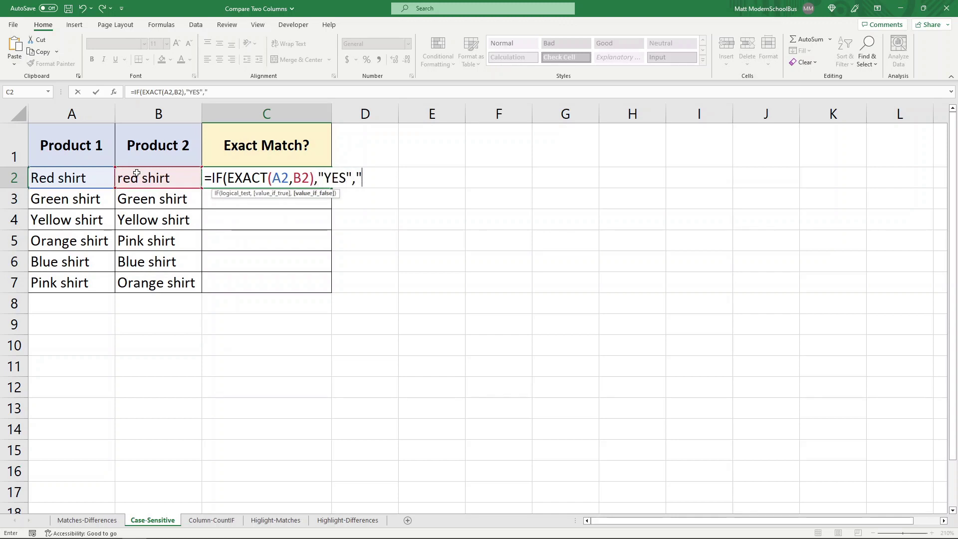
pyautogui.write('")')
pyautogui.press('Return')
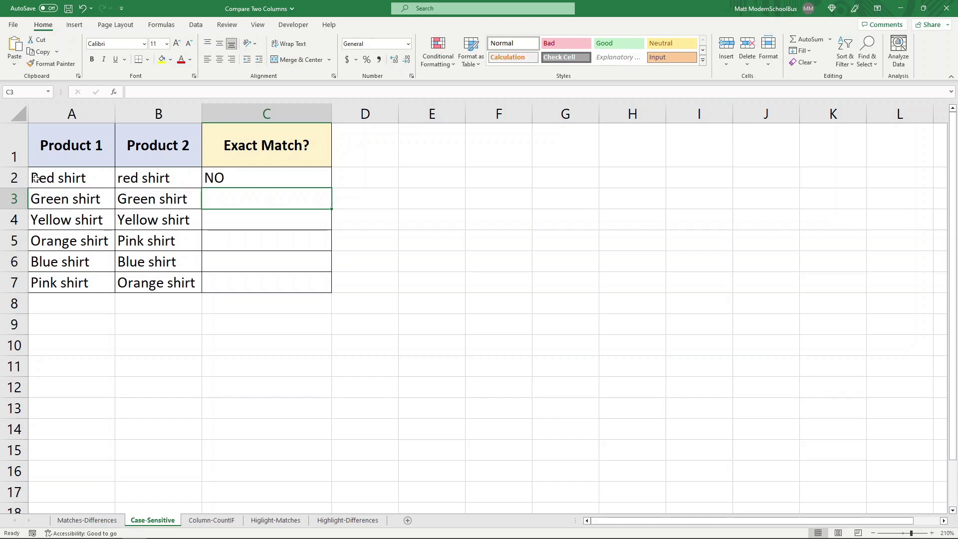
# Step: Copy the Exact Match? formula from C2 into cells C3 to C7 and check the results against the product pairs
pyautogui.click(142, 181)
pyautogui.click(231, 179)
pyautogui.hotkey('ctrl', 'c')
pyautogui.moveTo(222, 199); pyautogui.dragTo(222, 280)
pyautogui.hotkey('ctrl', 'v')
pyautogui.press('Escape')
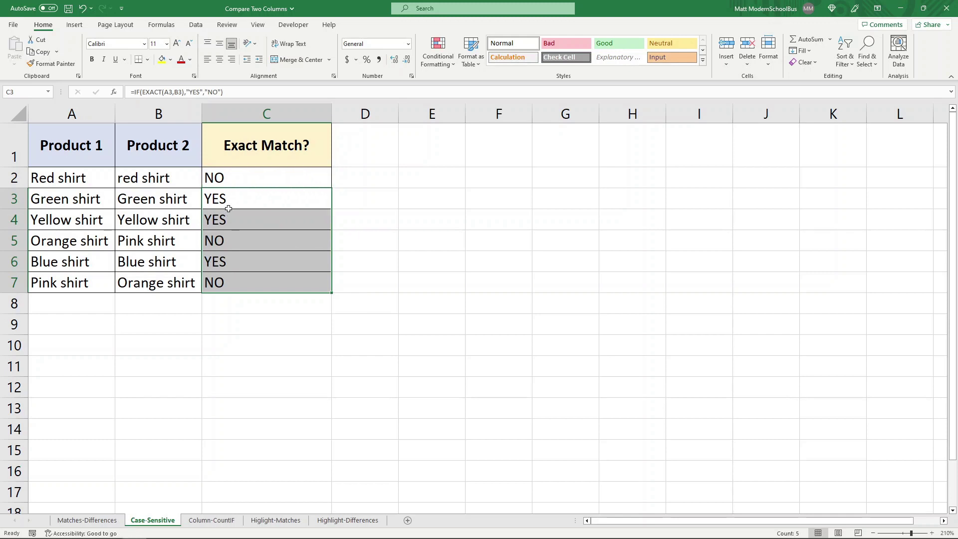
pyautogui.click(99, 202)
pyautogui.moveTo(156, 198); pyautogui.dragTo(150, 216)
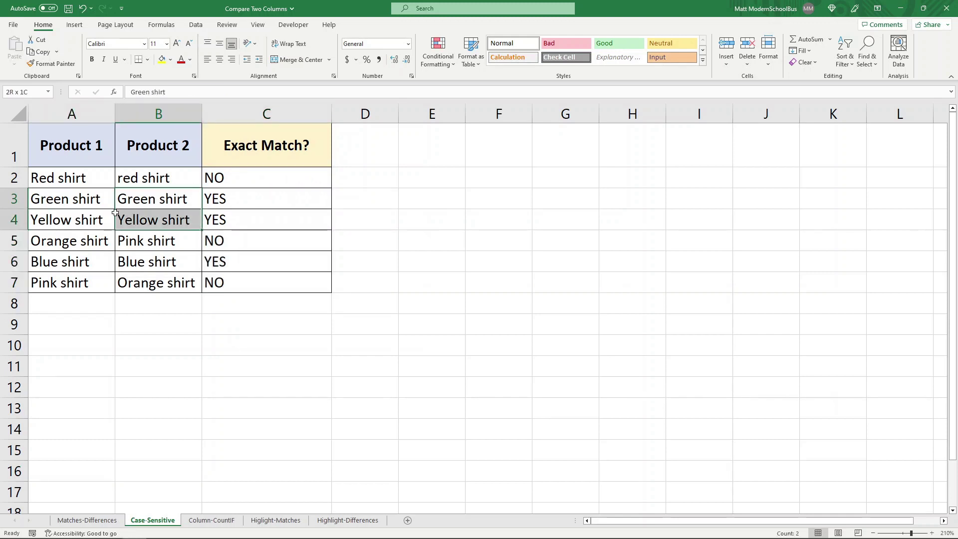
pyautogui.moveTo(105, 260); pyautogui.dragTo(154, 261)
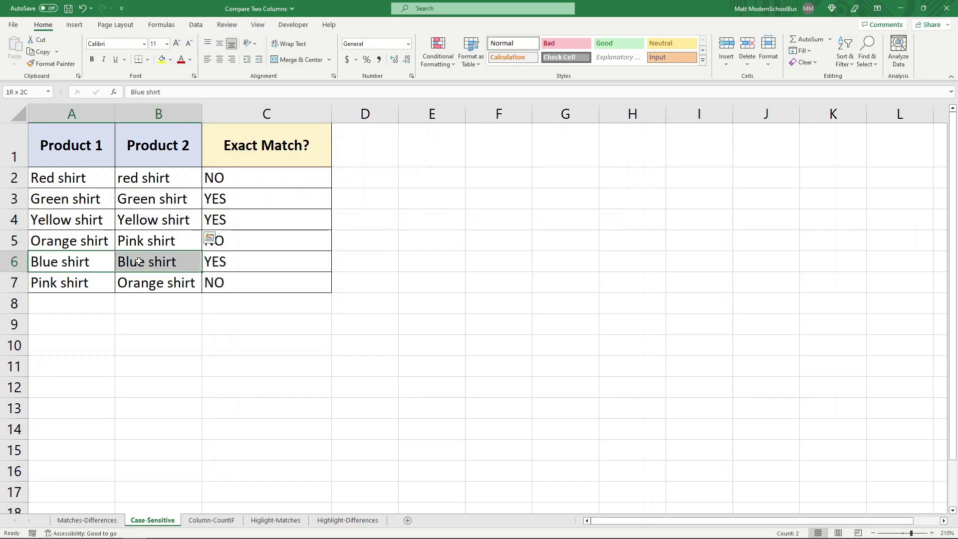
pyautogui.click(245, 182)
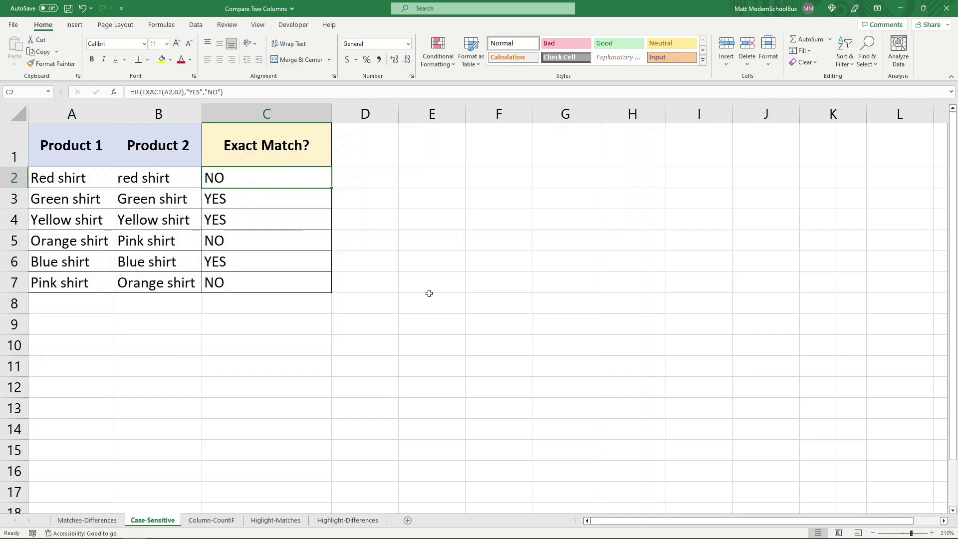
pyautogui.click(432, 325)
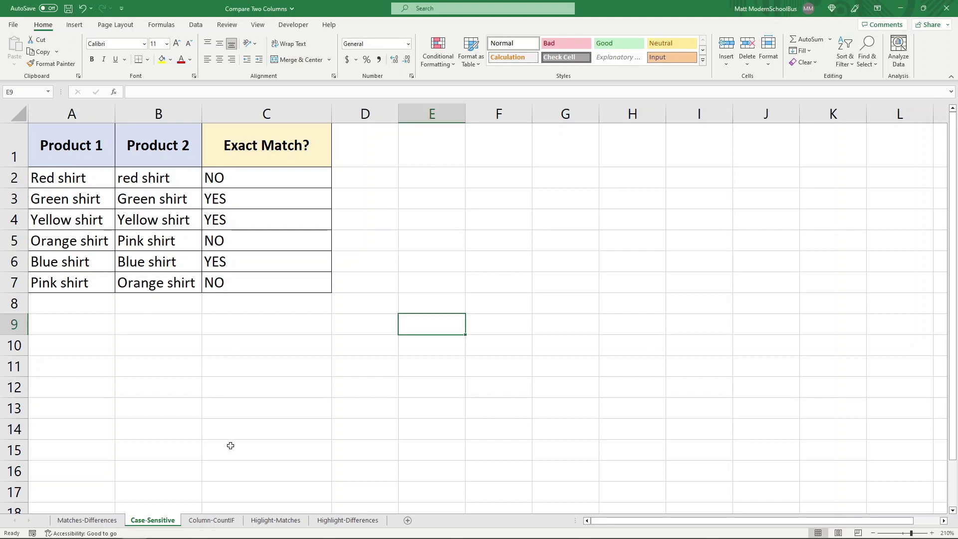
# Step: Review the two product lists on the Column-CountIF sheet and enter =COUNTIF(A:A,B2) in cell C2 of the Matches column
pyautogui.click(209, 519)
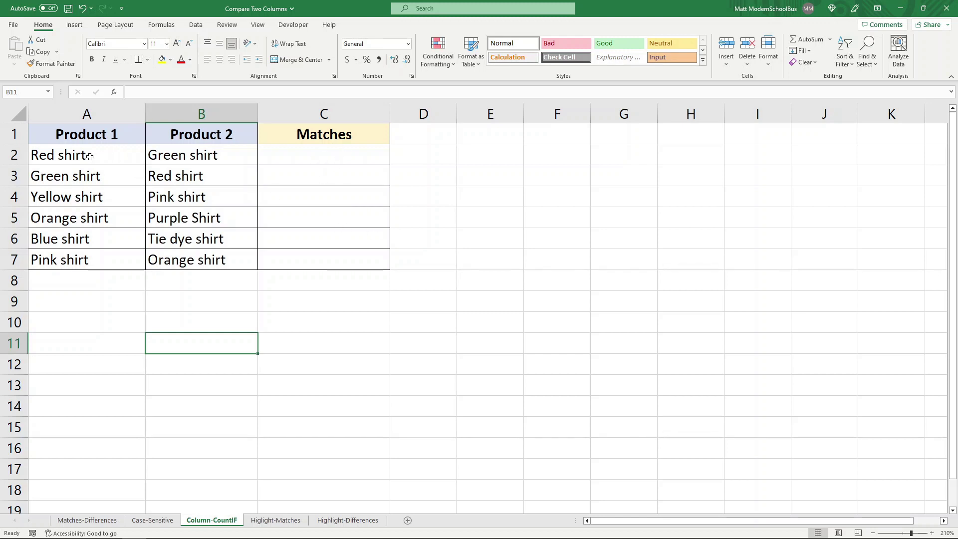
pyautogui.moveTo(89, 156); pyautogui.dragTo(87, 261)
pyautogui.moveTo(154, 155); pyautogui.dragTo(166, 254)
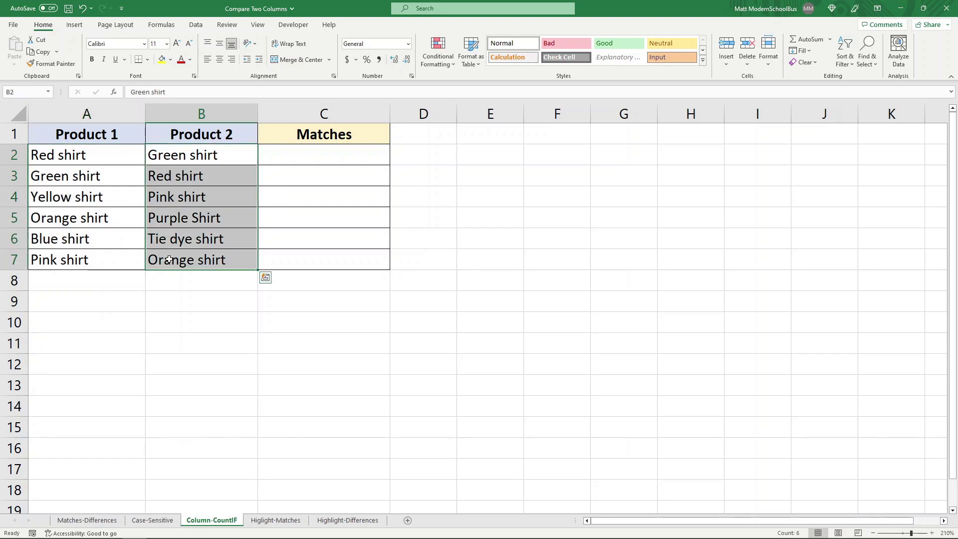
pyautogui.click(7, 161)
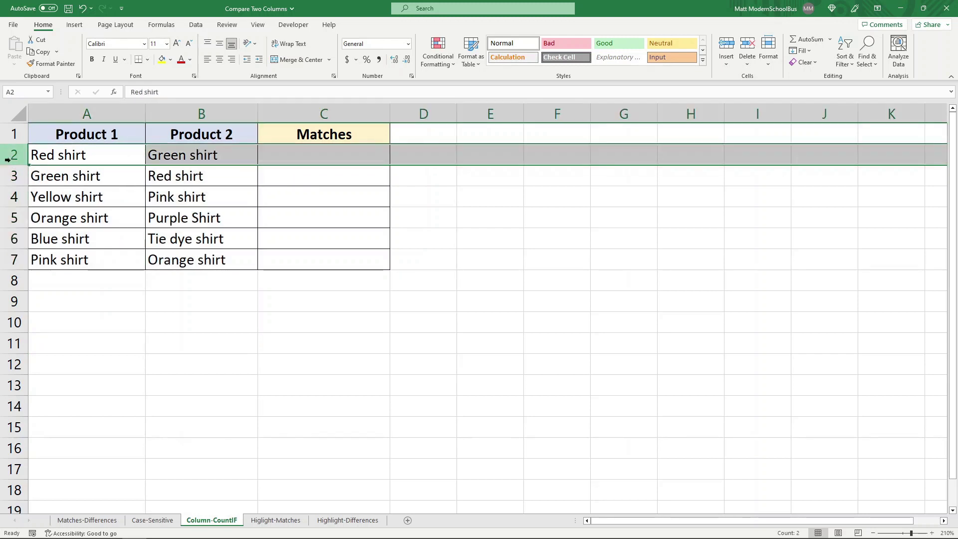
pyautogui.click(316, 219)
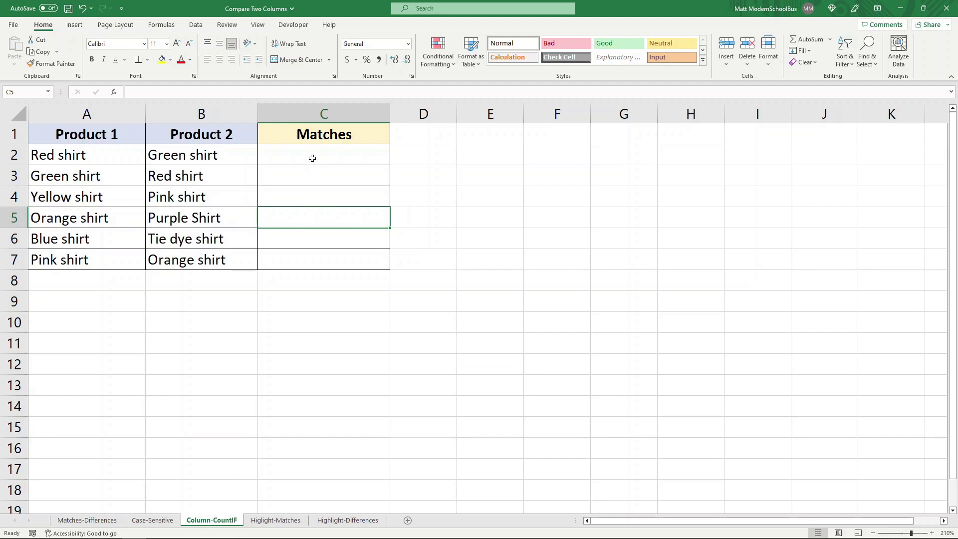
pyautogui.click(312, 159)
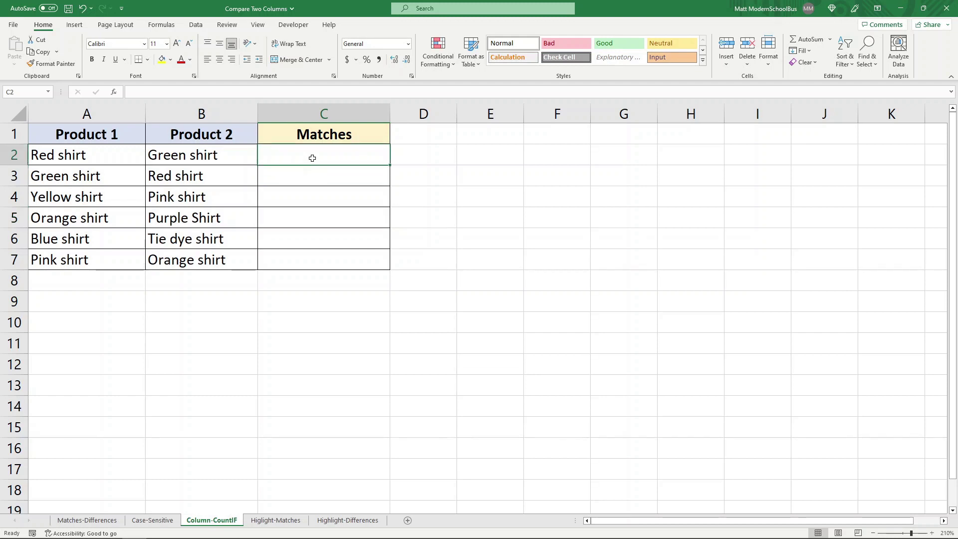
pyautogui.write('=COUNTIF(')
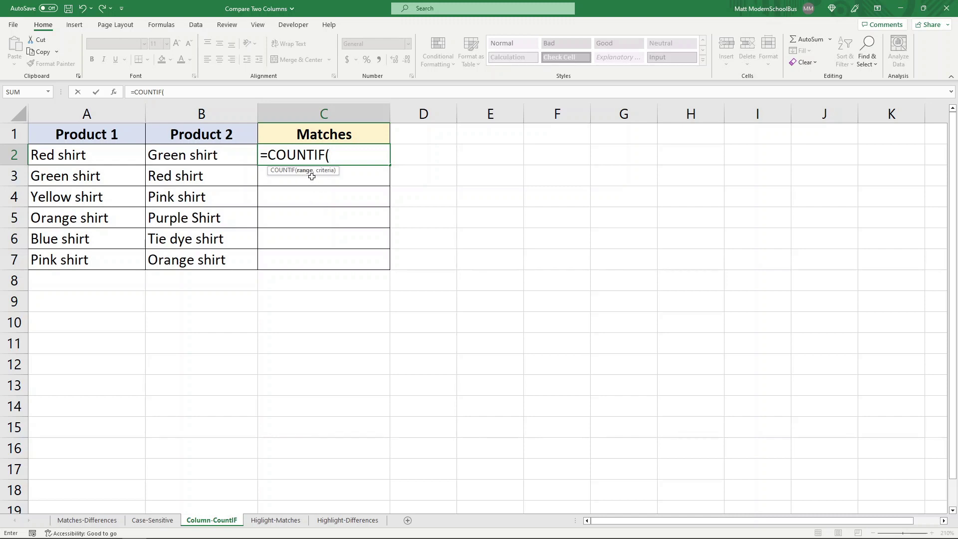
pyautogui.moveTo(74, 159); pyautogui.dragTo(71, 261)
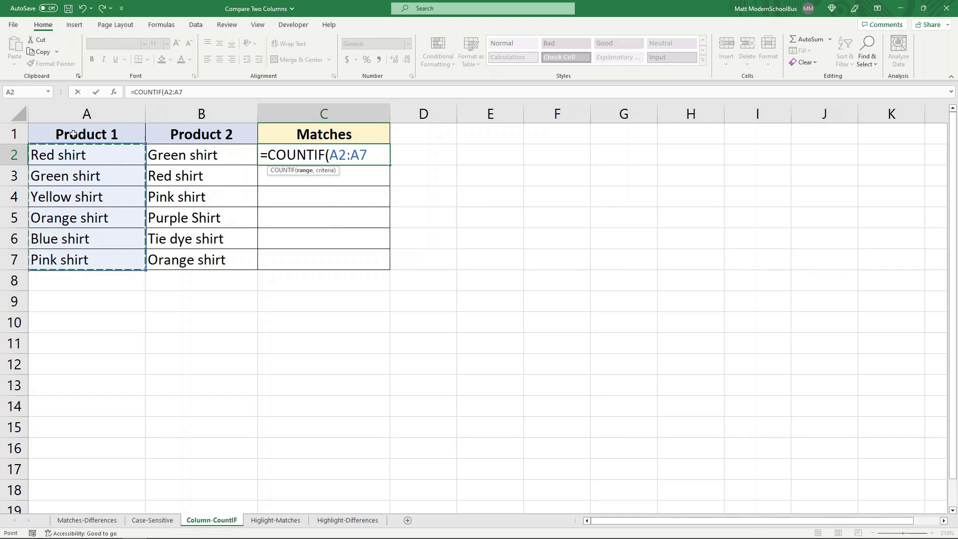
pyautogui.click(79, 112)
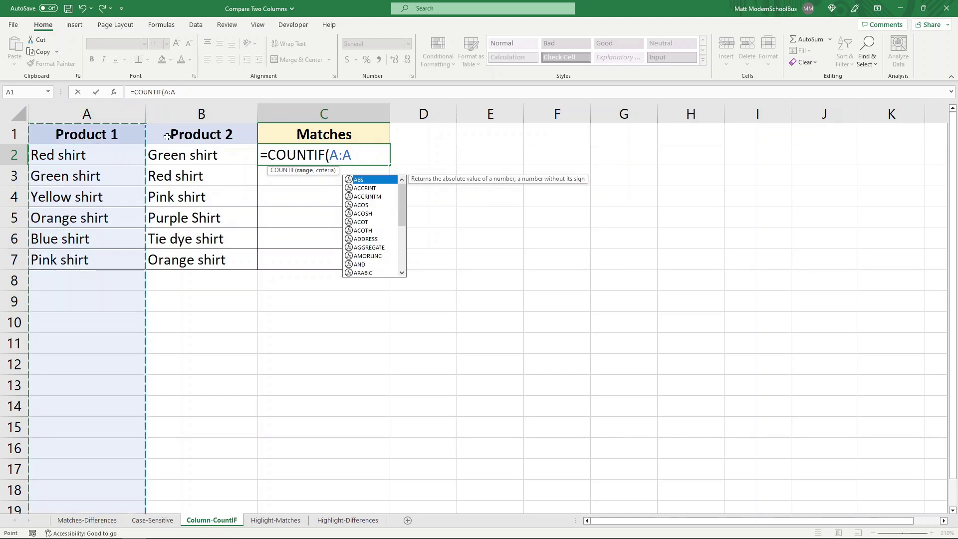
pyautogui.click(197, 91)
pyautogui.write(',')
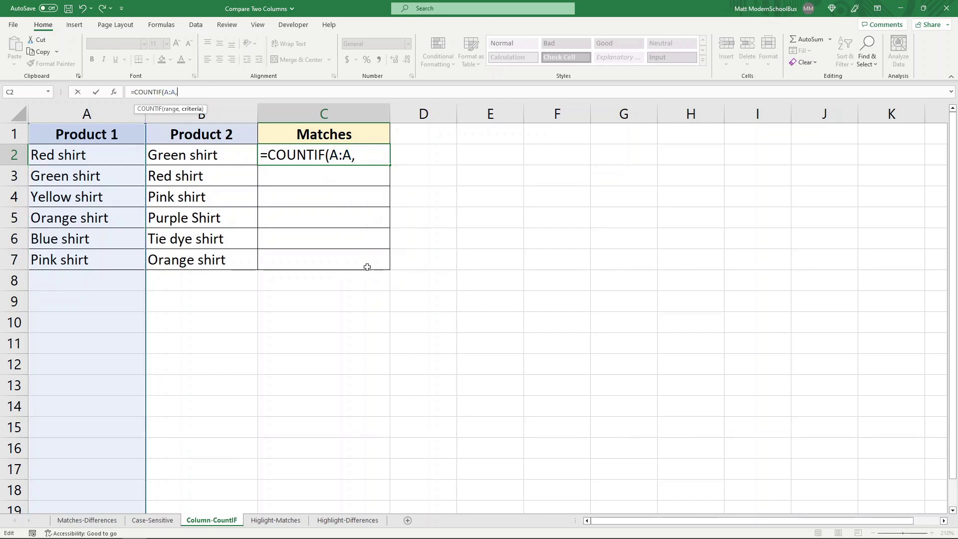
pyautogui.click(216, 156)
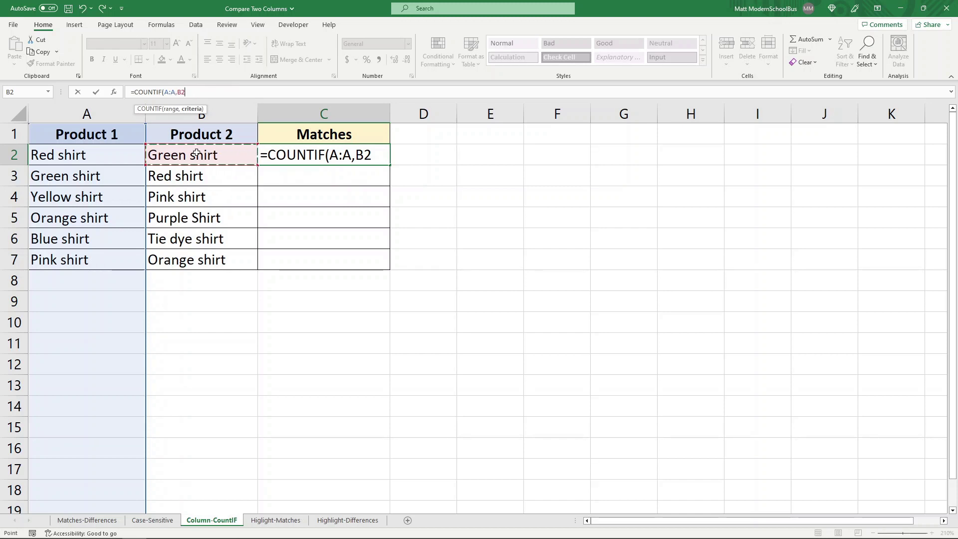
pyautogui.write(')')
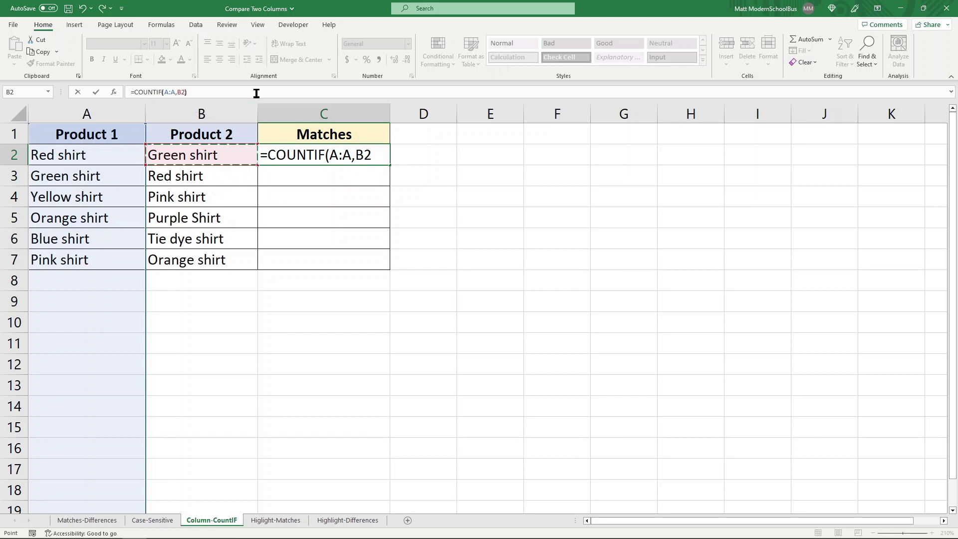
pyautogui.press('Return')
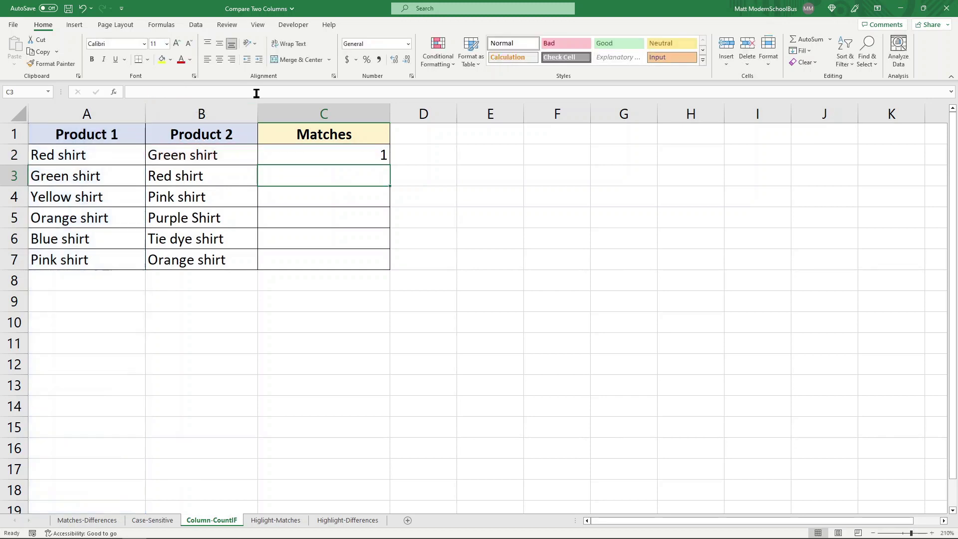
# Step: Test the count in C2 by copying "Green shirt" from A3 into A8, and clear A8 again
pyautogui.click(327, 154)
pyautogui.click(111, 175)
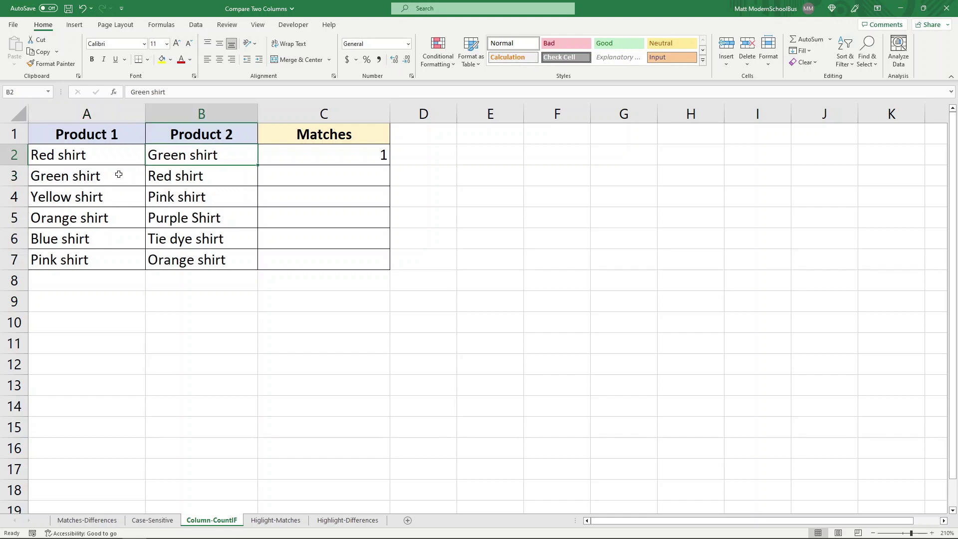
pyautogui.hotkey('ctrl', 'c')
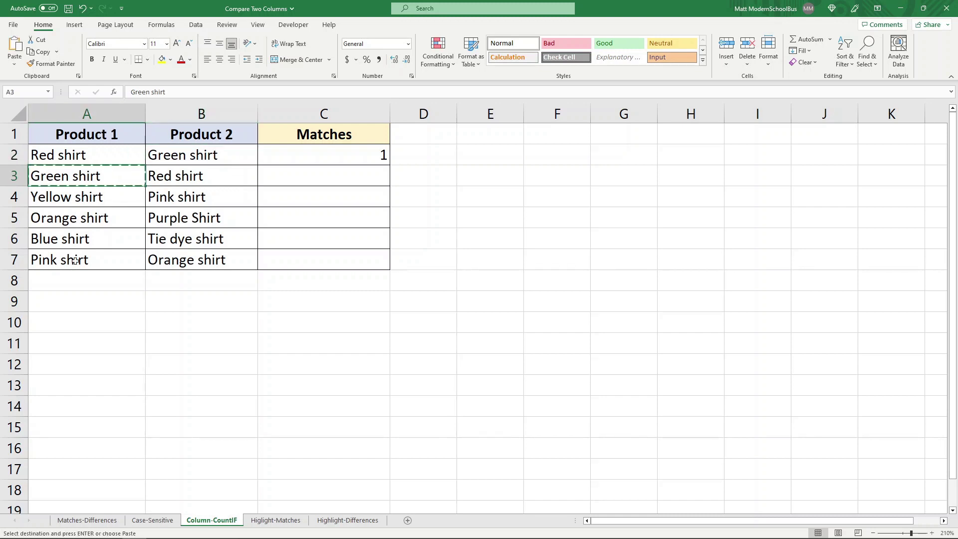
pyautogui.click(72, 279)
pyautogui.hotkey('ctrl', 'v')
pyautogui.click(353, 155)
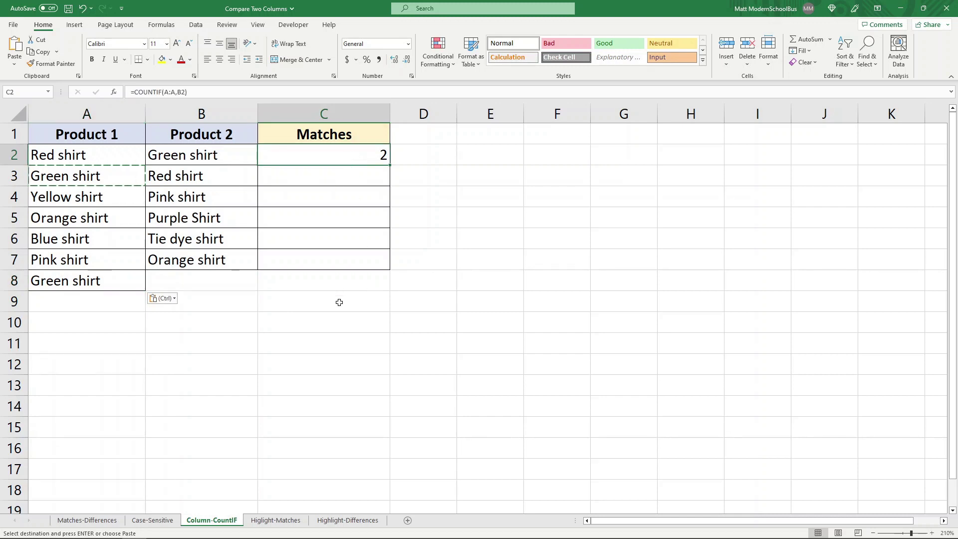
pyautogui.click(211, 155)
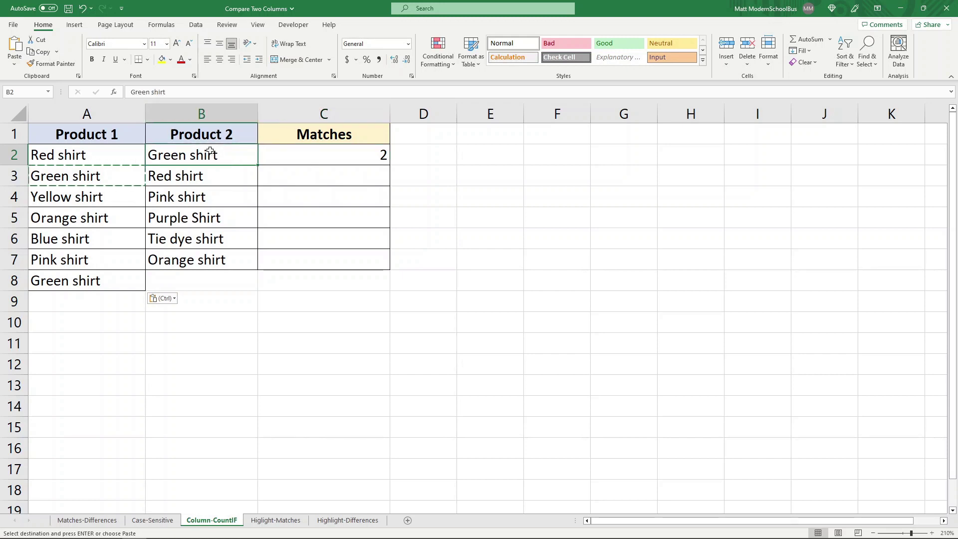
pyautogui.click(92, 112)
pyautogui.click(284, 149)
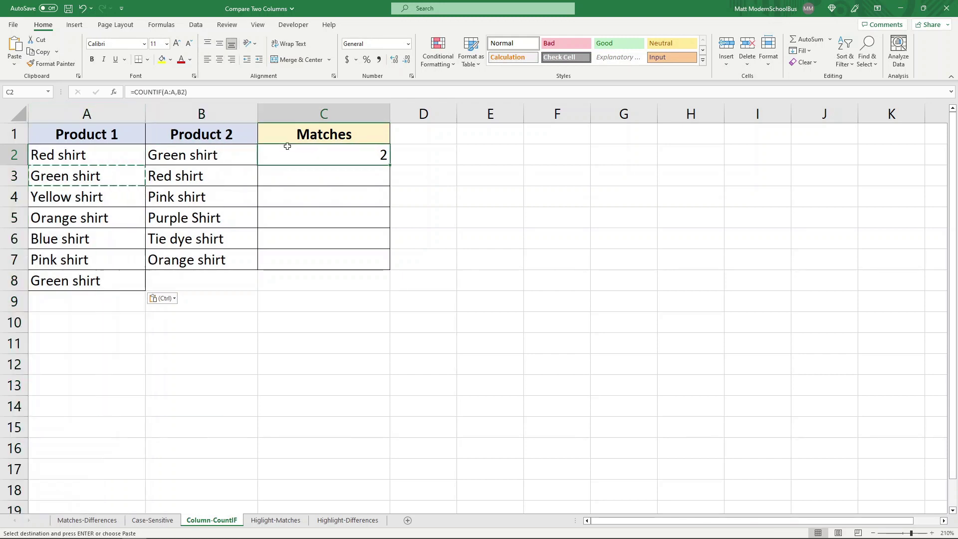
pyautogui.click(96, 280)
pyautogui.press('Delete')
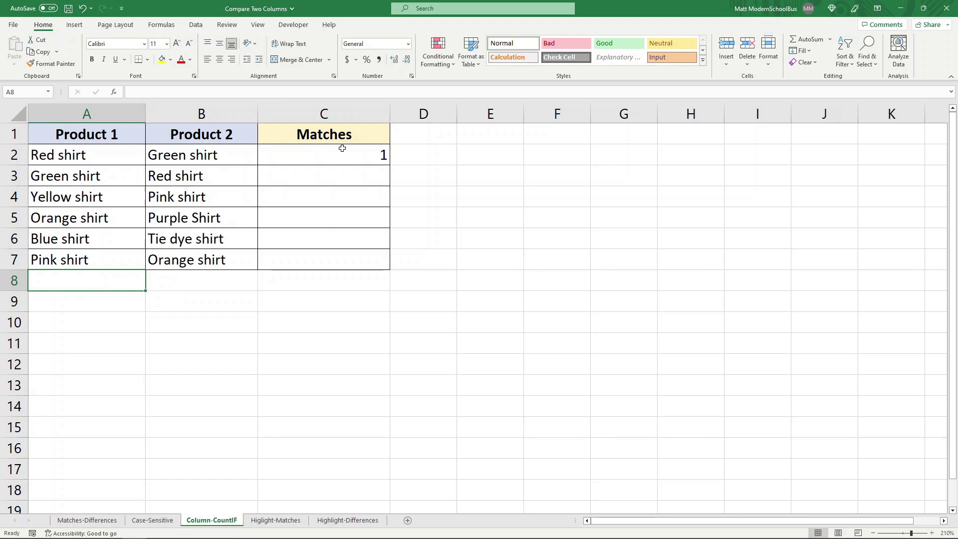
# Step: Copy the COUNTIF formula from C2 into cells C3 to C7 and check the Product 2 entries against column A
pyautogui.click(341, 158)
pyautogui.hotkey('ctrl', 'c')
pyautogui.moveTo(316, 172); pyautogui.dragTo(317, 252)
pyautogui.hotkey('ctrl', 'v')
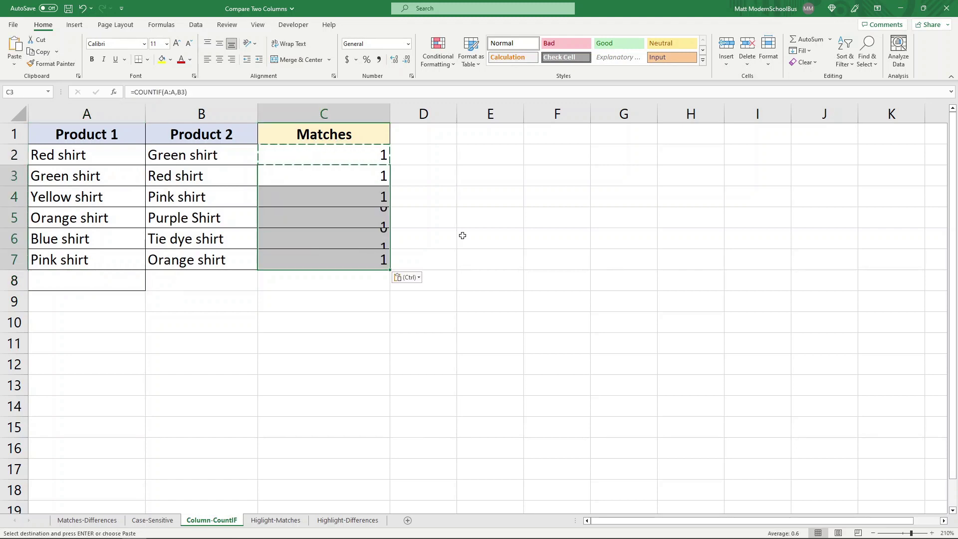
pyautogui.click(498, 219)
pyautogui.press('Escape')
pyautogui.moveTo(207, 153); pyautogui.dragTo(215, 192)
pyautogui.keyDown('ctrl'); pyautogui.click(214, 261); pyautogui.keyUp('ctrl')
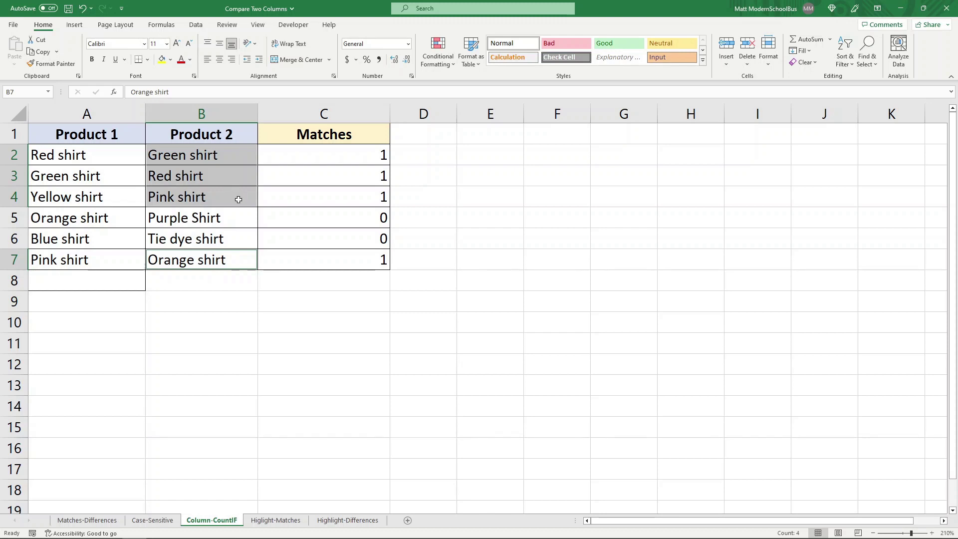
pyautogui.click(91, 115)
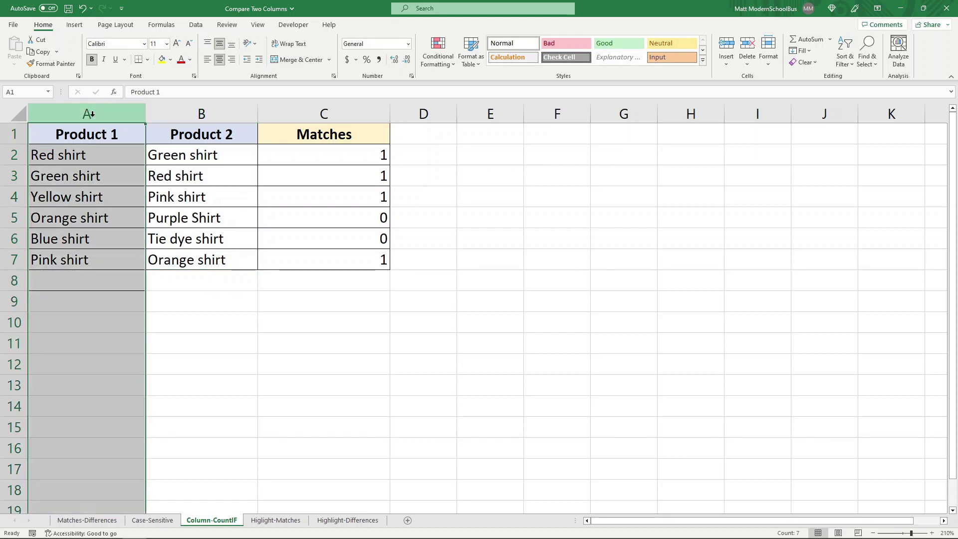
# Step: Start a Duplicate Values highlighting rule for the product cells A2:B7 on the Higlight-Matches sheet
pyautogui.click(408, 320)
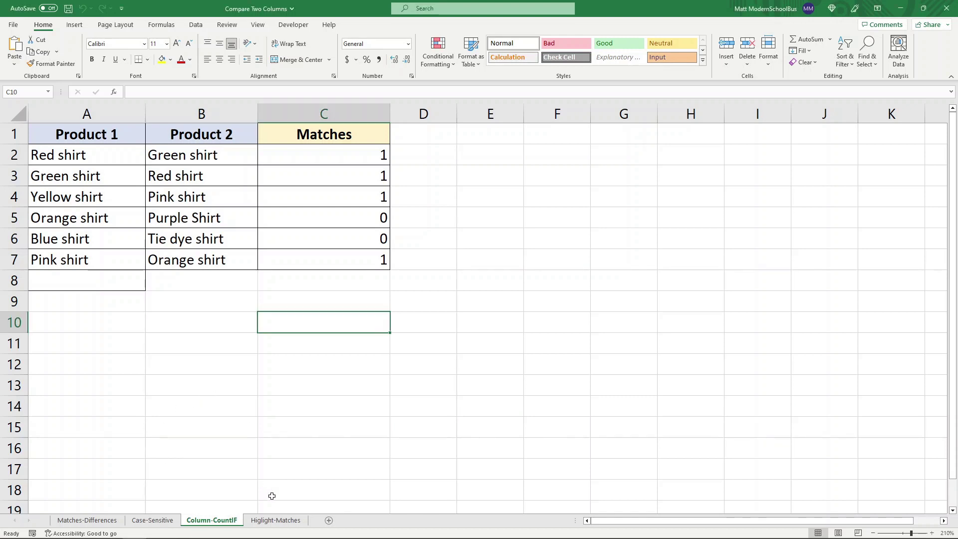
pyautogui.click(274, 519)
pyautogui.click(167, 327)
pyautogui.moveTo(78, 158); pyautogui.dragTo(176, 256)
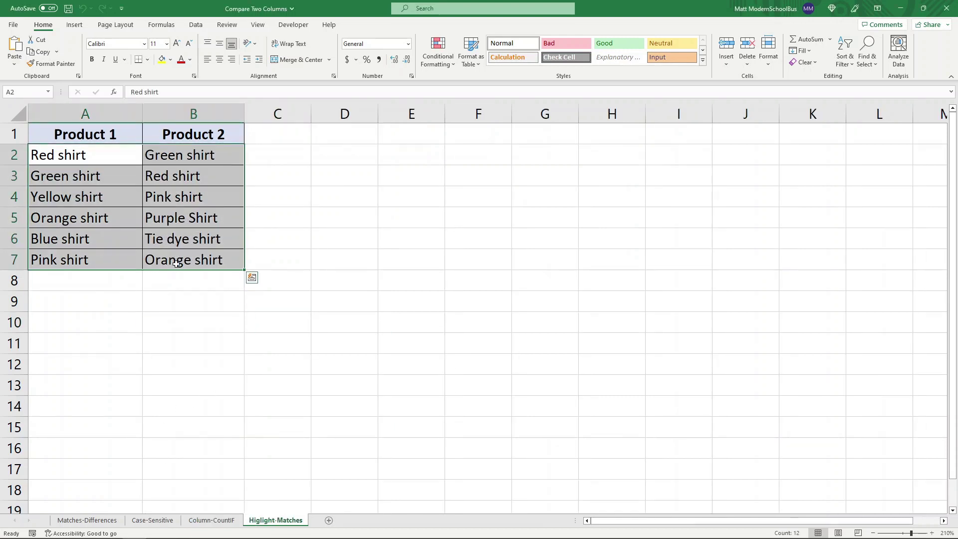
pyautogui.click(438, 50)
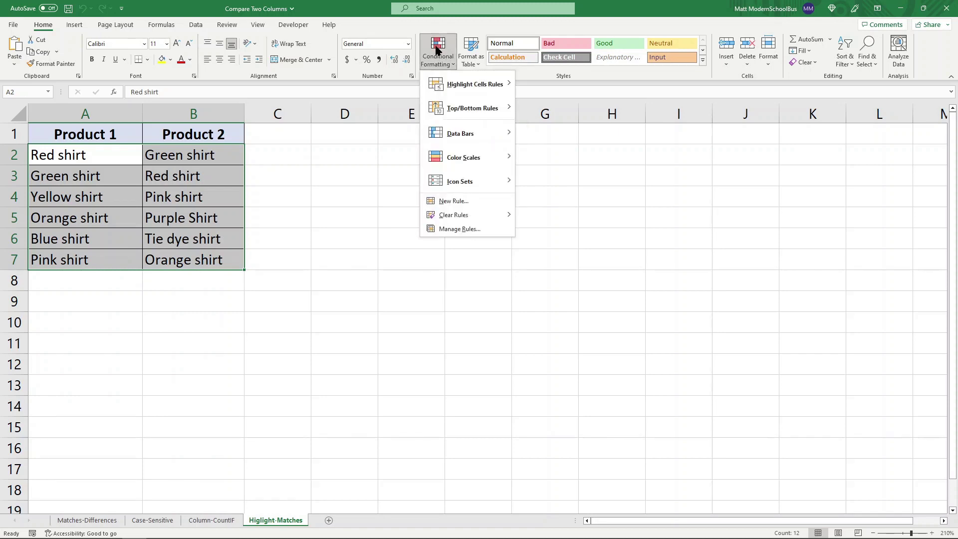
pyautogui.moveTo(455, 82)
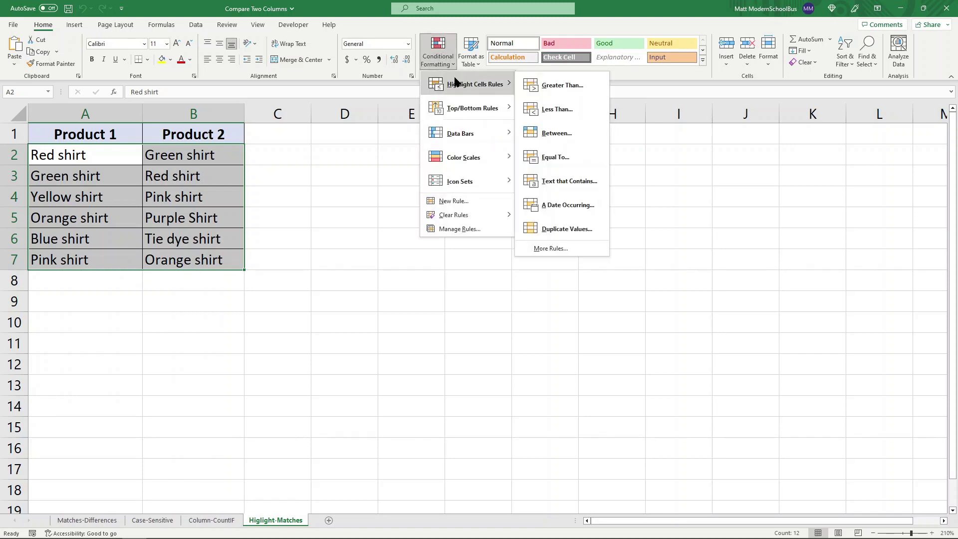
pyautogui.click(557, 230)
pyautogui.moveTo(406, 184); pyautogui.dragTo(411, 188)
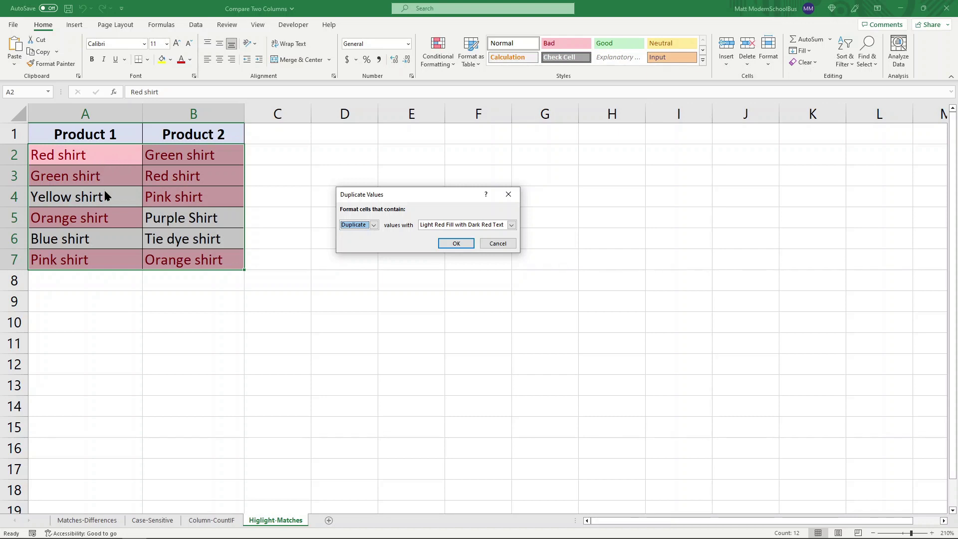
# Step: Set the highlight format of the duplicate values rule to Green Fill with Dark Green Text
pyautogui.click(511, 225)
pyautogui.click(469, 247)
pyautogui.click(510, 225)
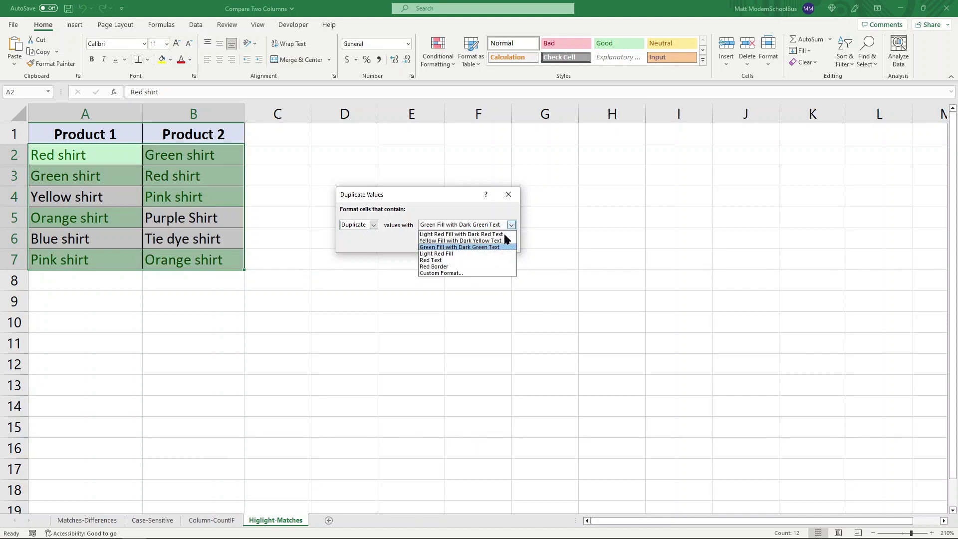
pyautogui.click(469, 247)
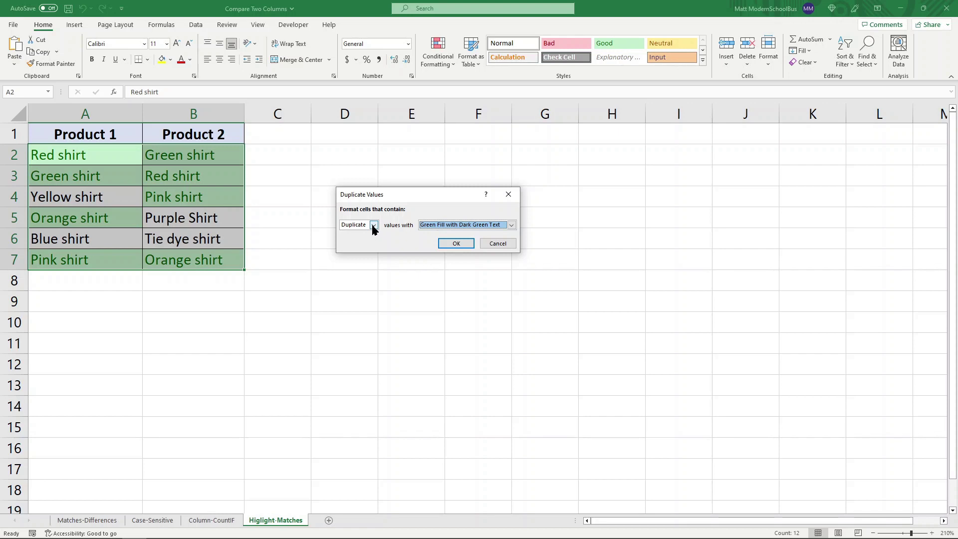
# Step: Change the rule to format Unique values instead and apply it to the selected product cells
pyautogui.click(373, 227)
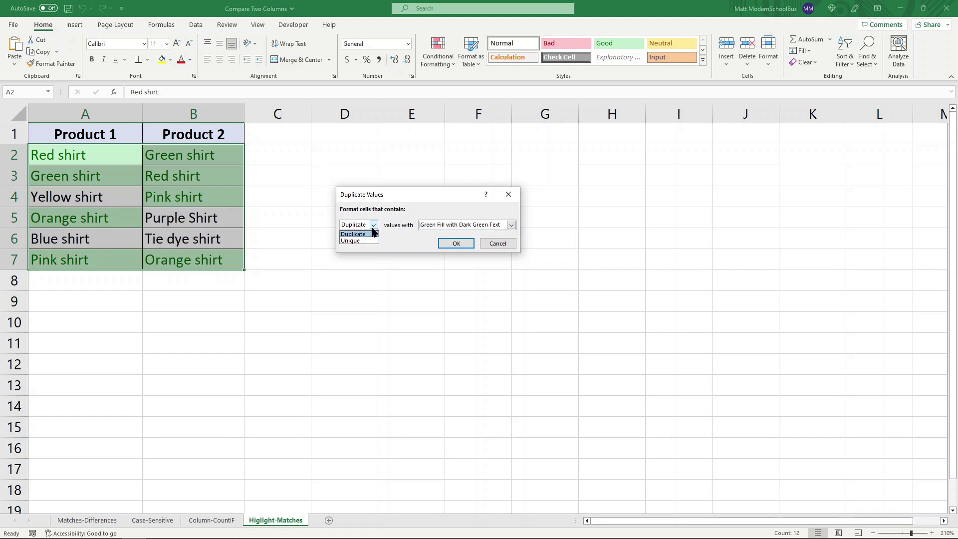
pyautogui.click(359, 241)
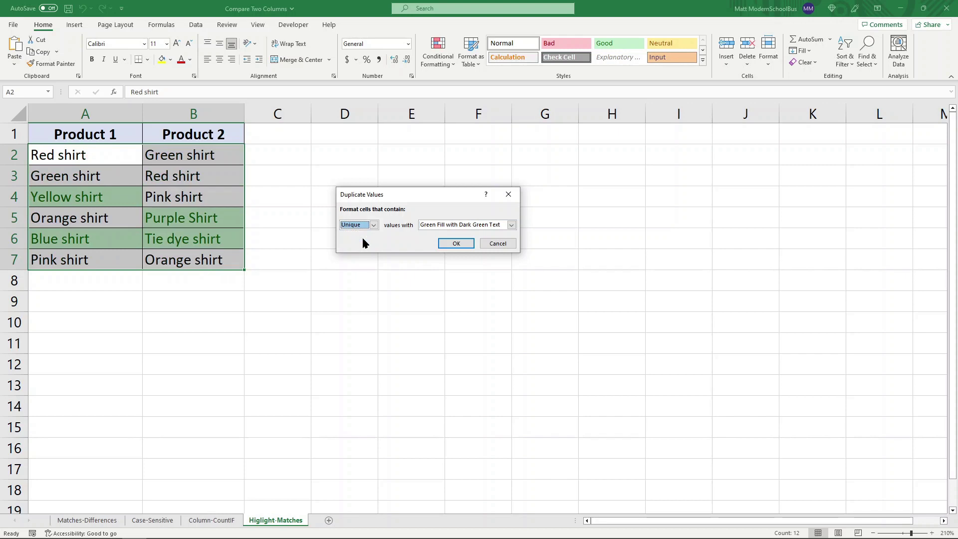
pyautogui.click(452, 245)
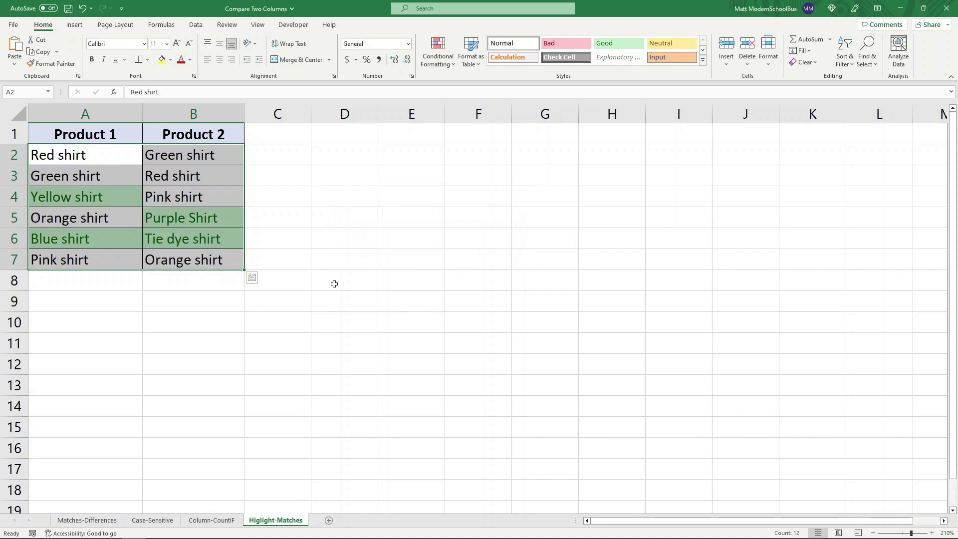